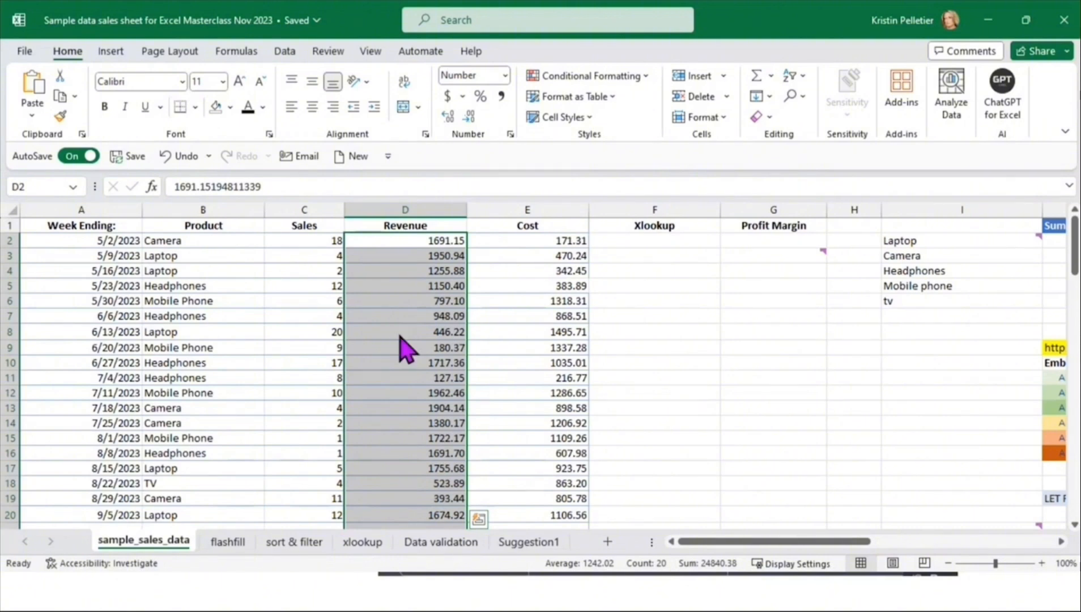
Step: Start an XLOOKUP formula in cell F2 with "laptop" as the lookup value
{"action": "left_click", "coordinate": [92, 257]}
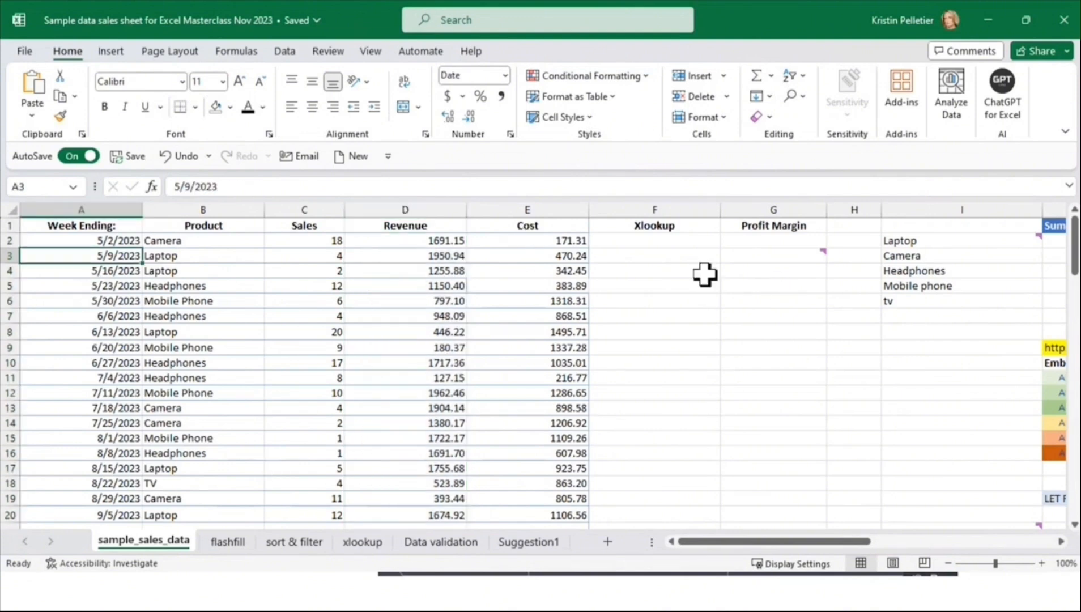
{"action": "left_click", "coordinate": [670, 242]}
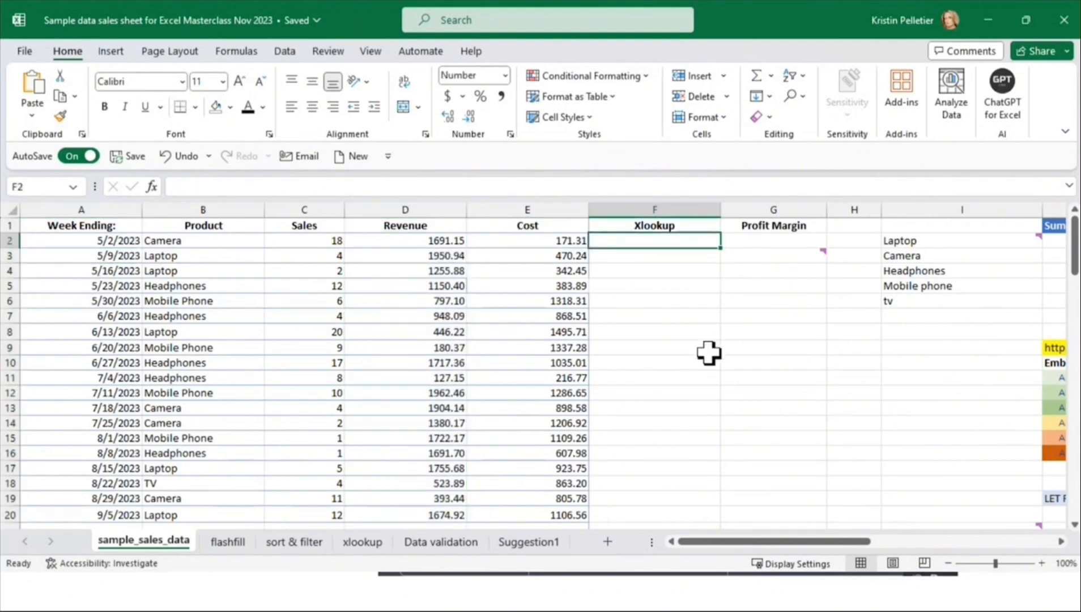
{"action": "type", "text": "=x"}
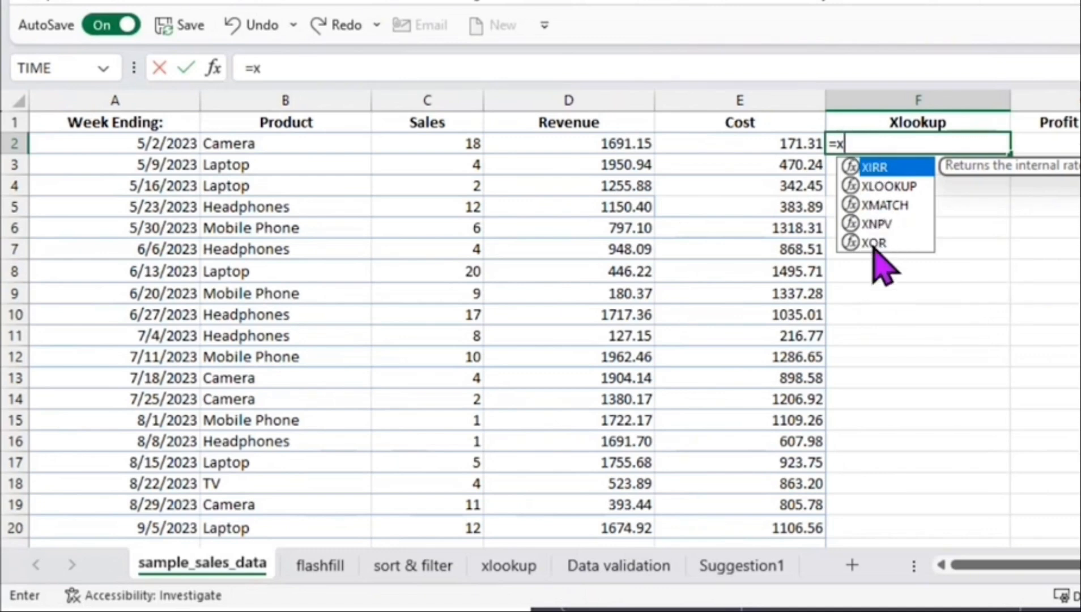
{"action": "left_click", "coordinate": [904, 188]}
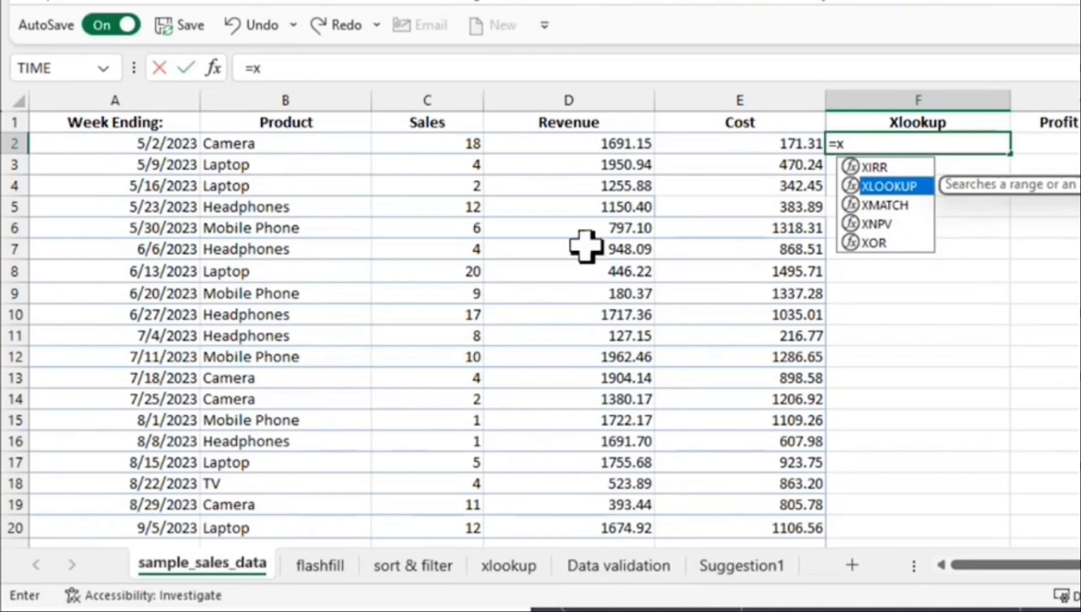
{"action": "double_click", "coordinate": [890, 185]}
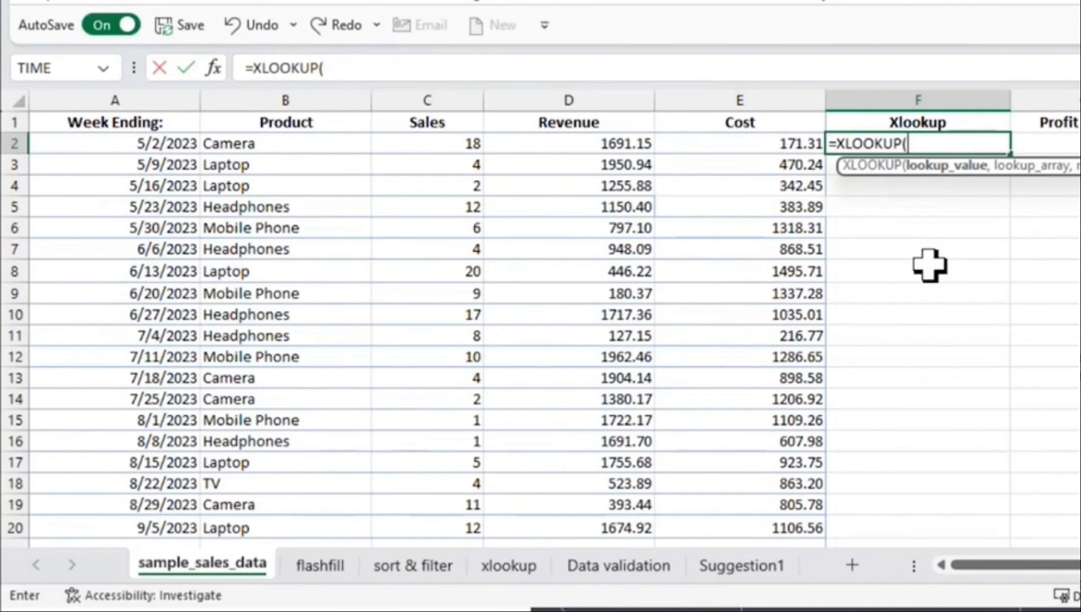
{"action": "type", "text": "\"laptopo"}
{"action": "key", "text": "BackSpace"}
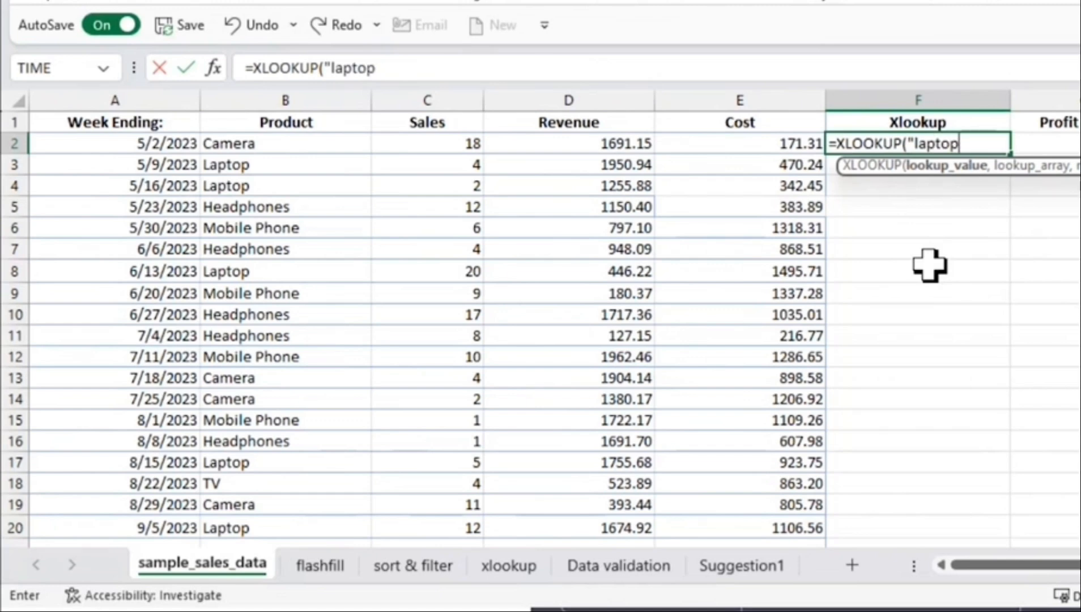
{"action": "type", "text": "\""}
{"action": "type", "text": ","}
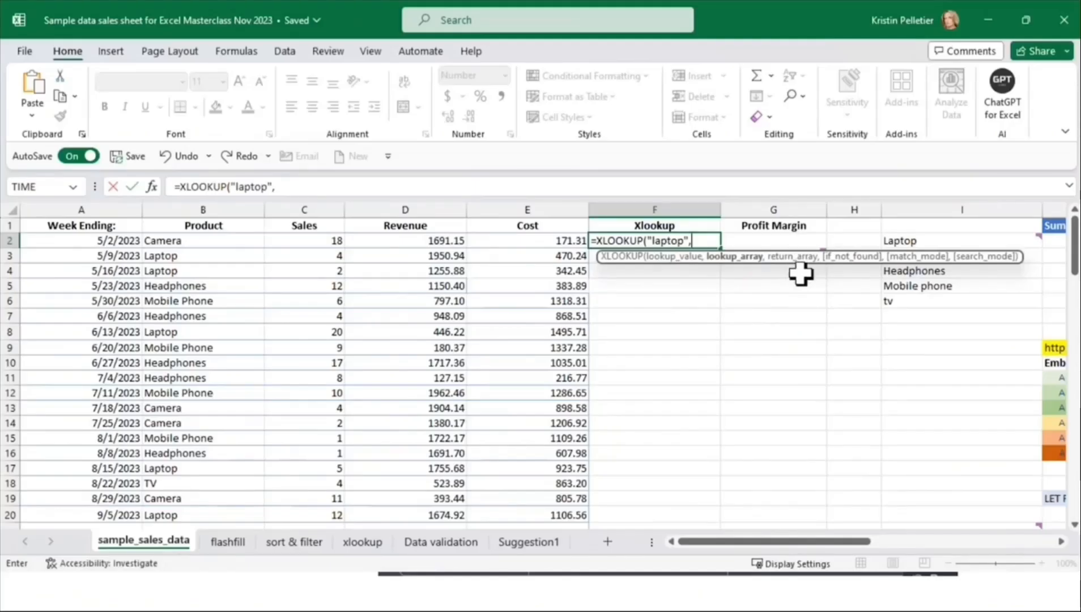
Step: Set the XLOOKUP lookup array to product cell B2 and the return array to revenue cell D2
{"action": "left_click", "coordinate": [184, 241]}
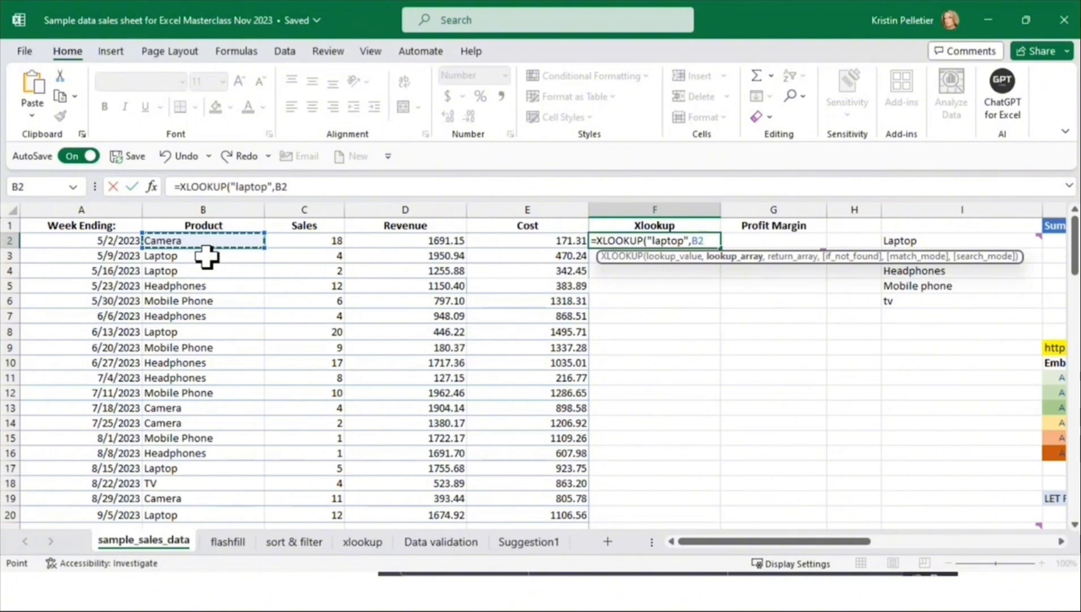
{"action": "type", "text": ","}
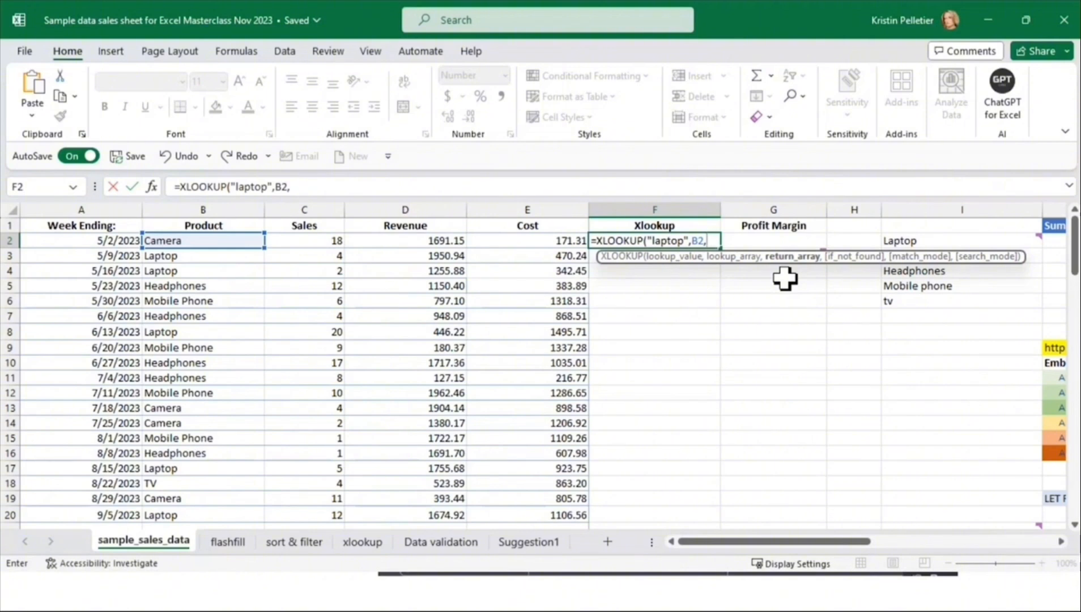
{"action": "left_click", "coordinate": [379, 243]}
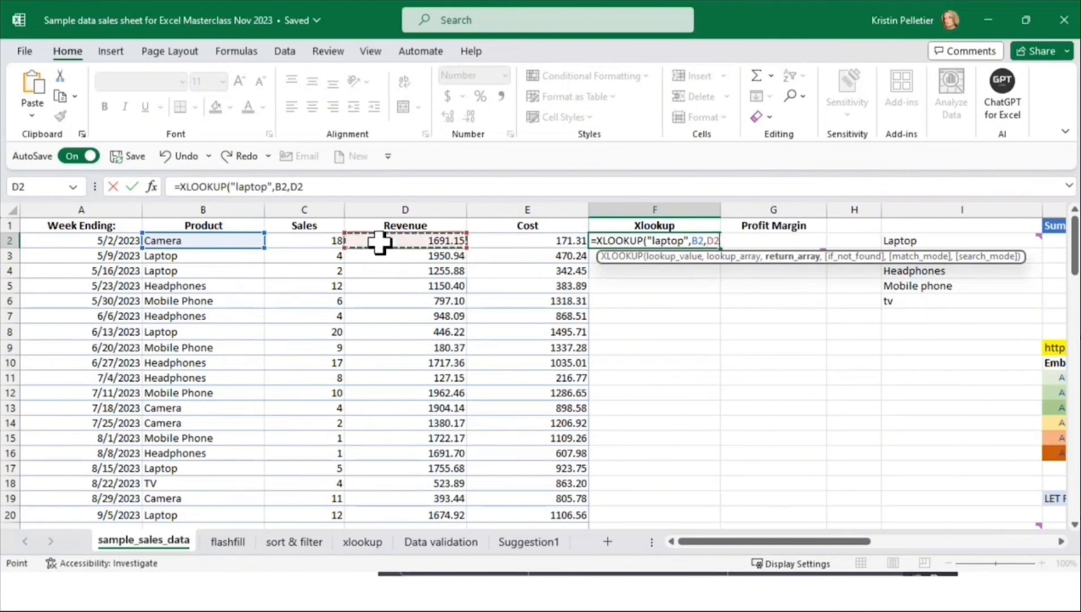
{"action": "type", "text": ","}
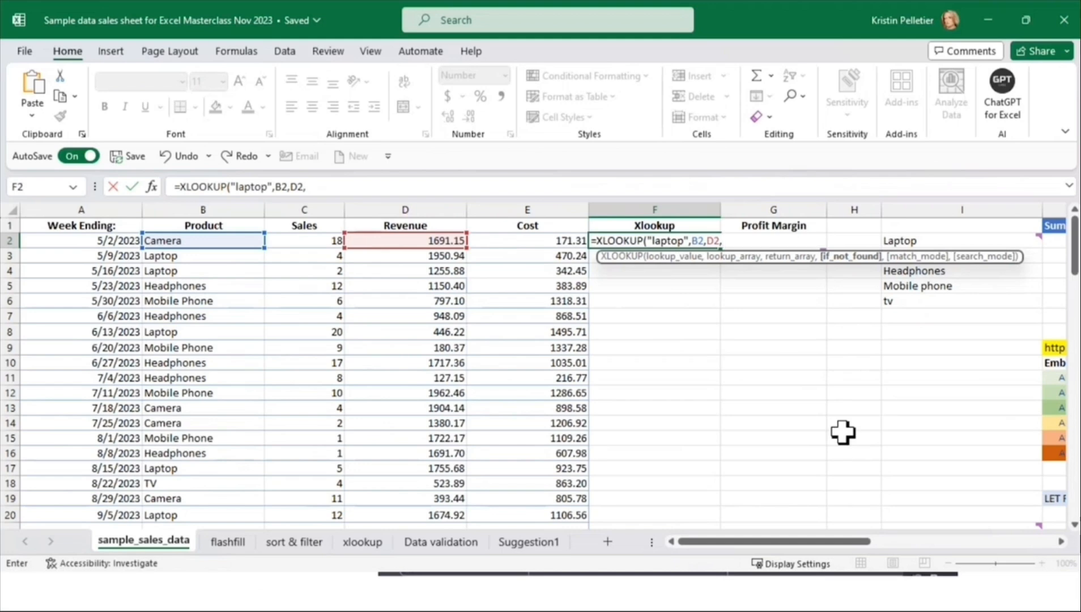
Step: Set the if_not_found text to "nada" and complete the XLOOKUP formula in F2
{"action": "type", "text": "notfound"}
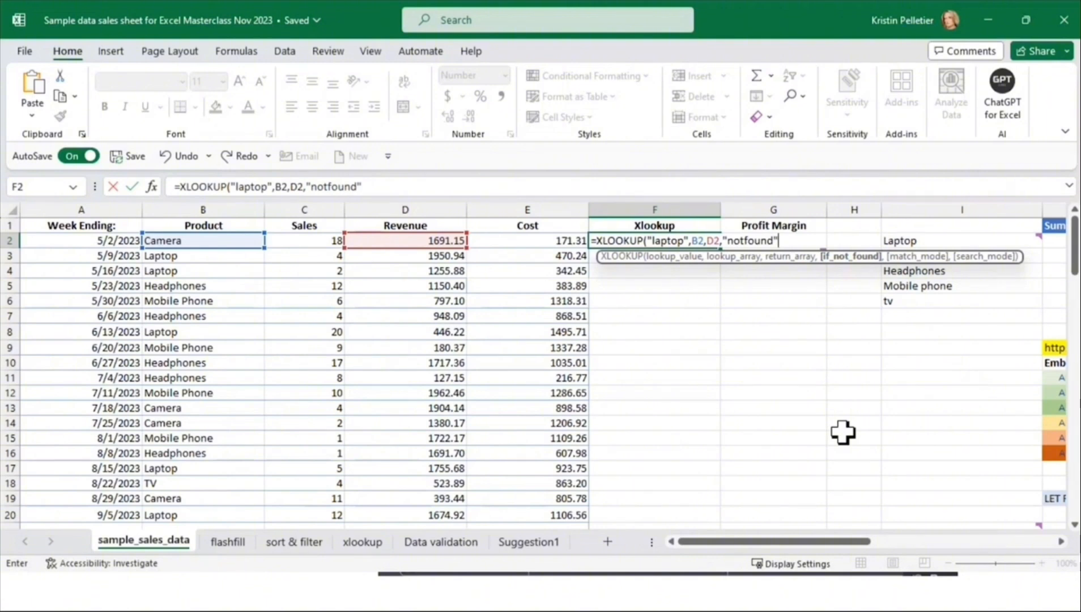
{"action": "key", "text": "BackSpace"}
{"action": "key", "text": "BackSpace"}
{"action": "key", "text": "BackSpace"}
{"action": "key", "text": "BackSpace"}
{"action": "key", "text": "BackSpace"}
{"action": "key", "text": "BackSpace"}
{"action": "key", "text": "BackSpace"}
{"action": "key", "text": "BackSpace"}
{"action": "key", "text": "BackSpace"}
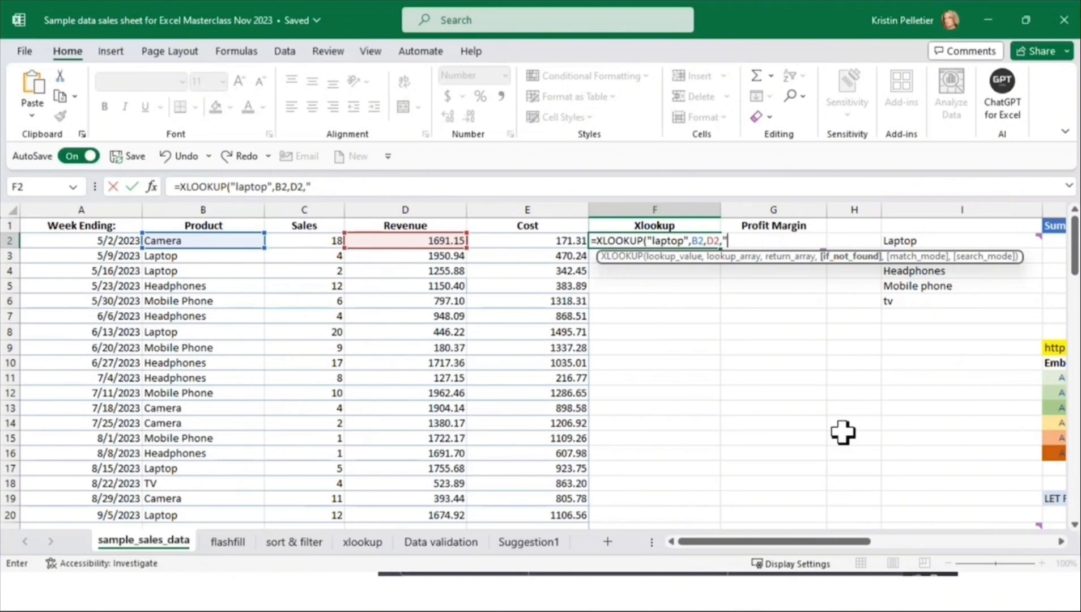
{"action": "type", "text": "nada\")"}
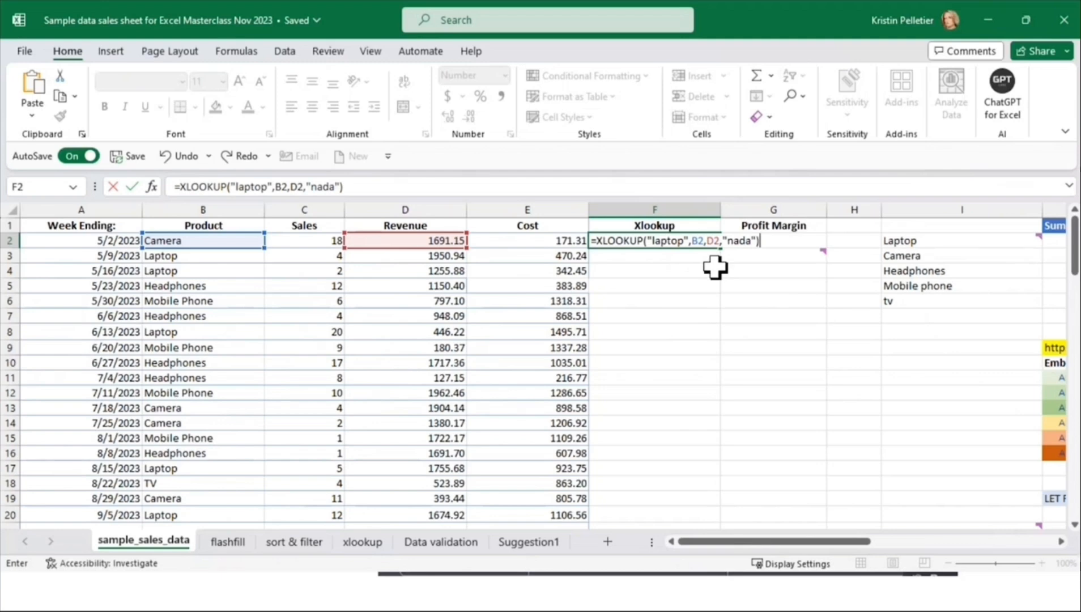
{"action": "key", "text": "Return"}
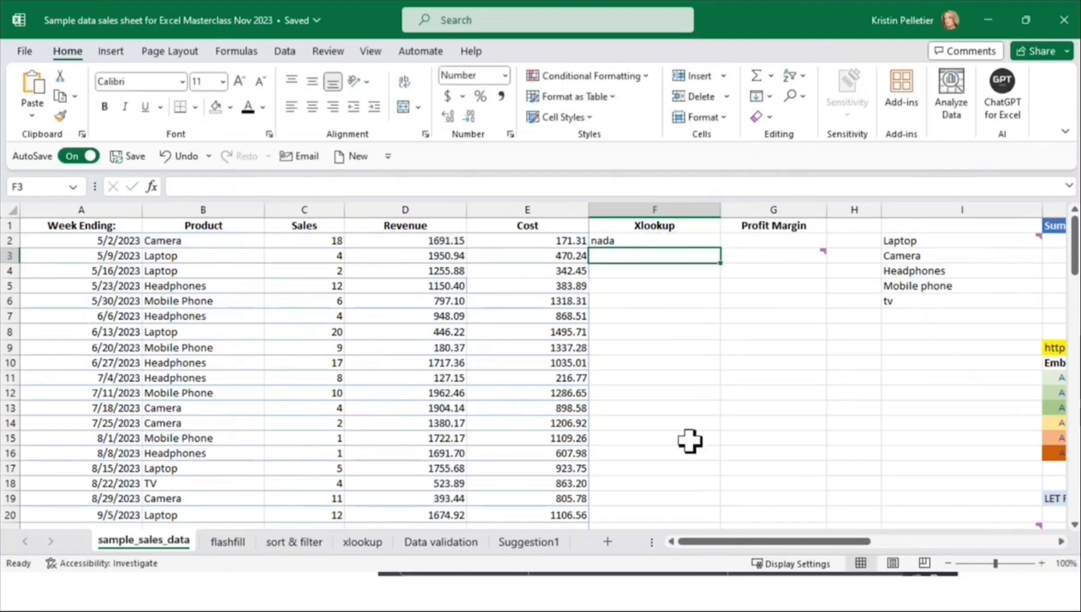
Step: Fill the XLOOKUP formula from F2 down the Xlookup column to the last data row and review the results
{"action": "left_click", "coordinate": [195, 241]}
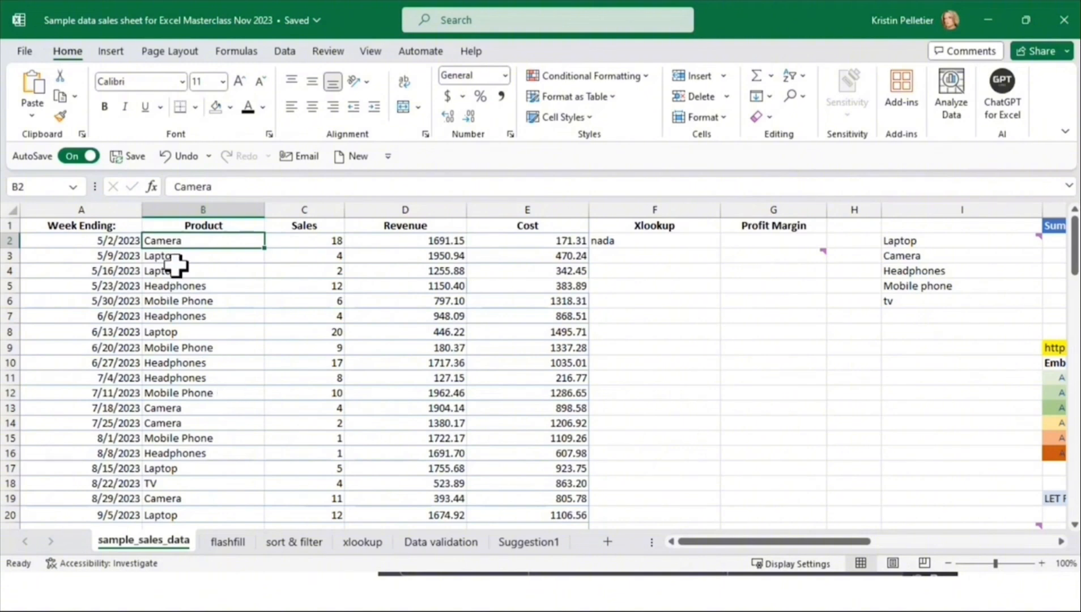
{"action": "left_click", "coordinate": [646, 241]}
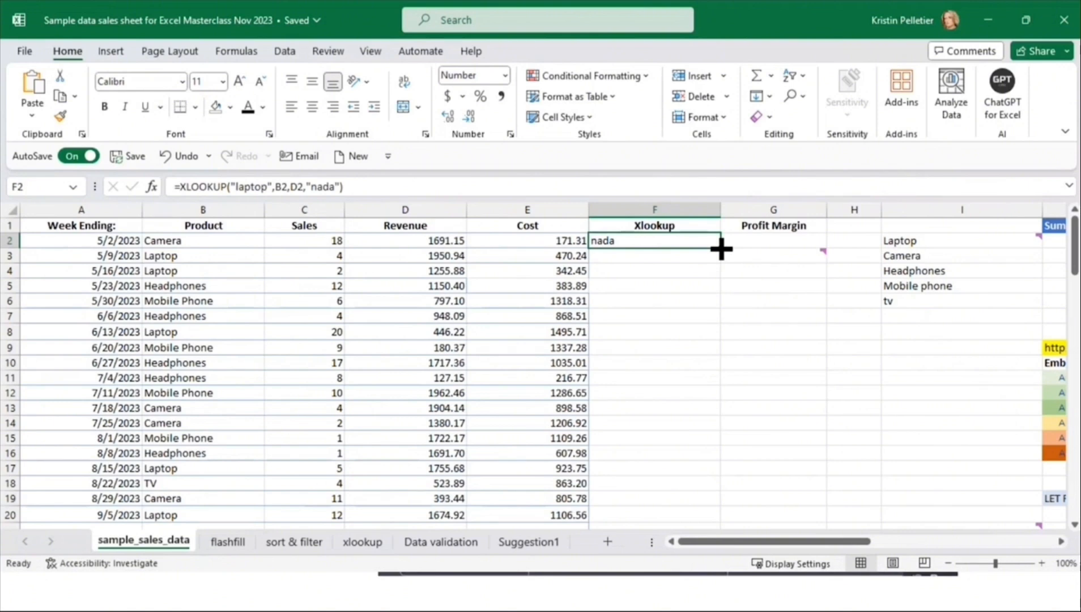
{"action": "double_click", "coordinate": [721, 249]}
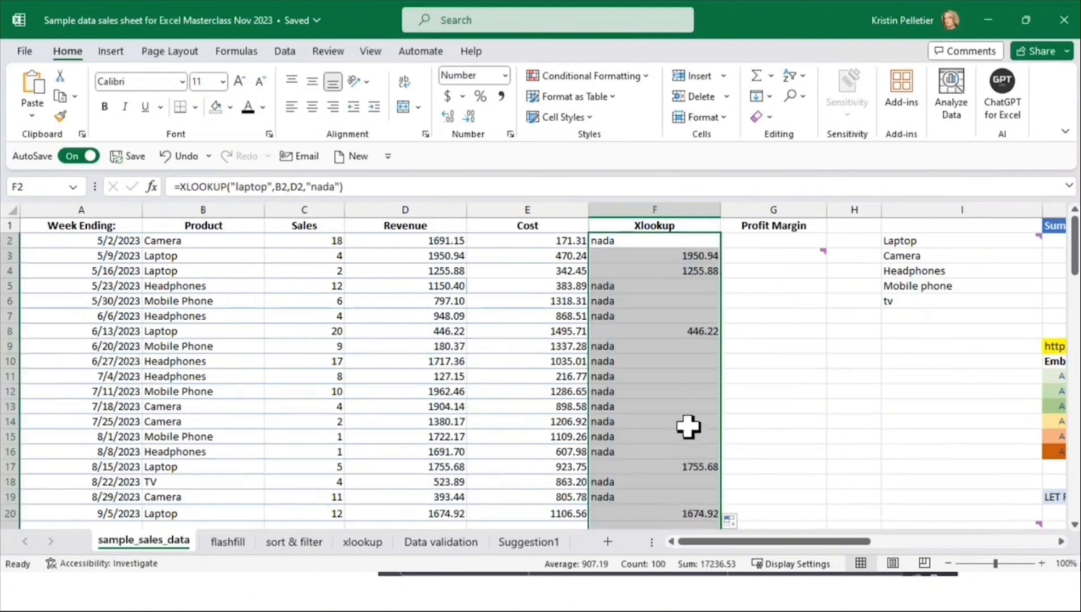
{"action": "scroll", "coordinate": [680, 312], "scroll_direction": "down", "scroll_amount": 18}
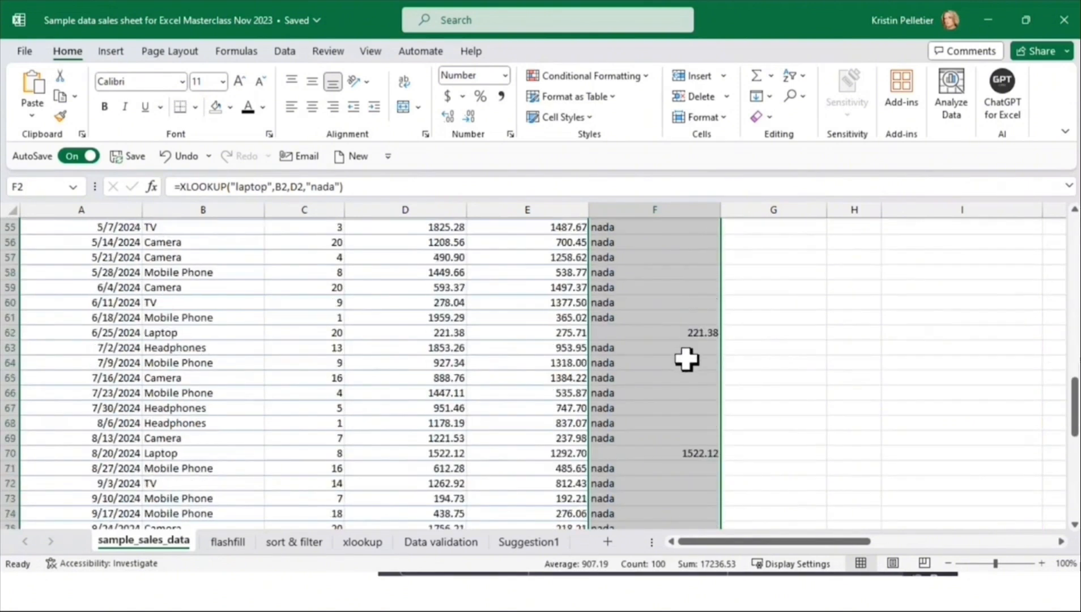
{"action": "scroll", "coordinate": [686, 360], "scroll_direction": "down", "scroll_amount": 17}
{"action": "scroll", "coordinate": [666, 382], "scroll_direction": "up", "scroll_amount": 4}
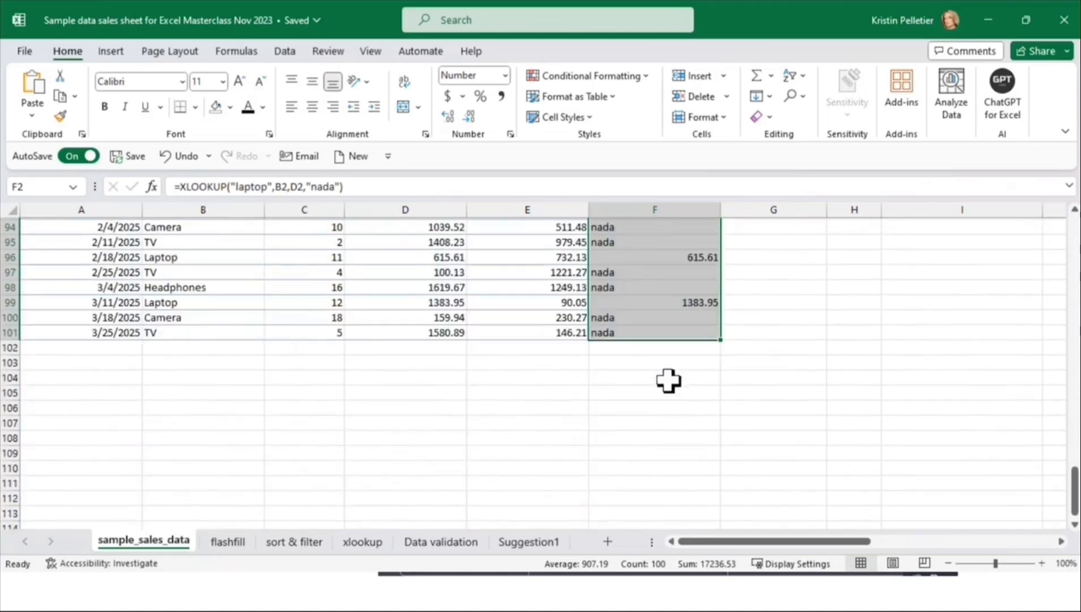
{"action": "scroll", "coordinate": [669, 381], "scroll_direction": "up", "scroll_amount": 20}
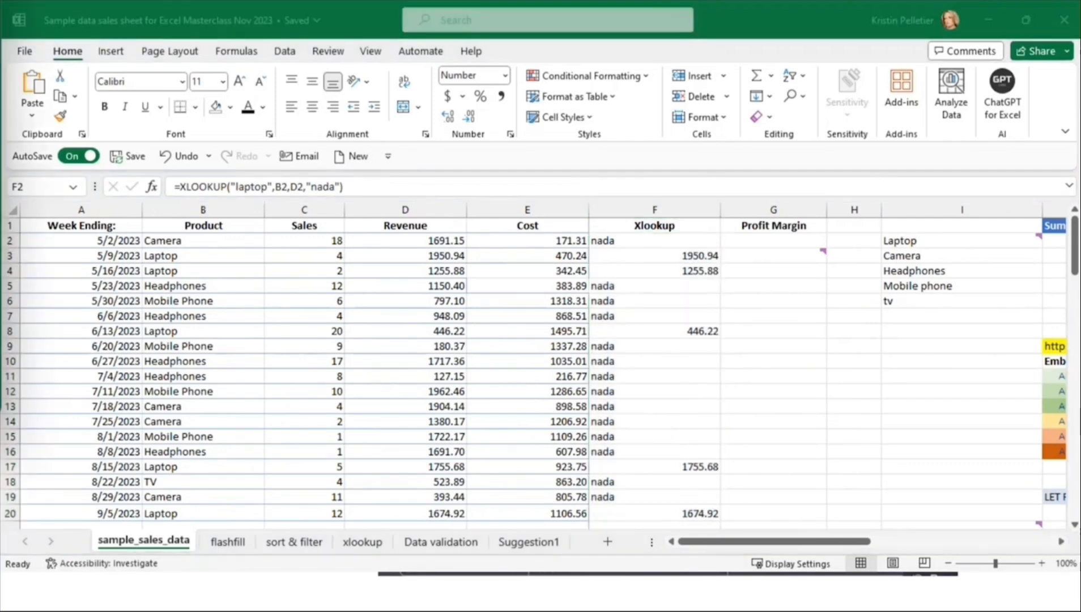
Step: Switch to the LOOKUP workbook, view the seedlist sheet, and select empty catalog number cell B17 on the Order Form sheet
{"action": "left_click_drag", "start_coordinate": [1080, 11], "coordinate": [624, 1]}
{"action": "left_click", "coordinate": [181, 541]}
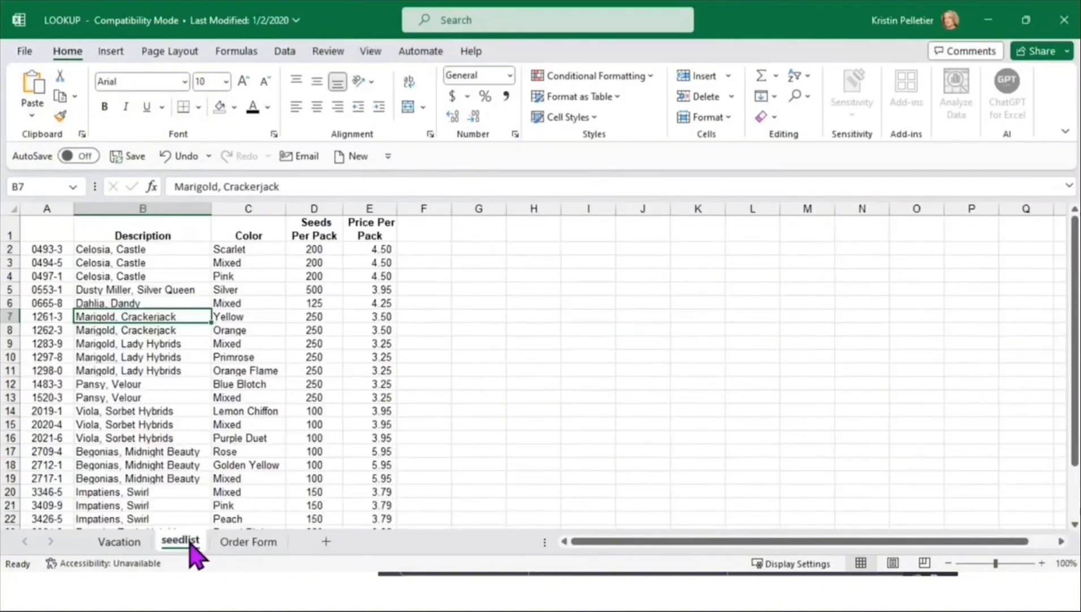
{"action": "left_click", "coordinate": [248, 540]}
{"action": "left_click", "coordinate": [45, 383]}
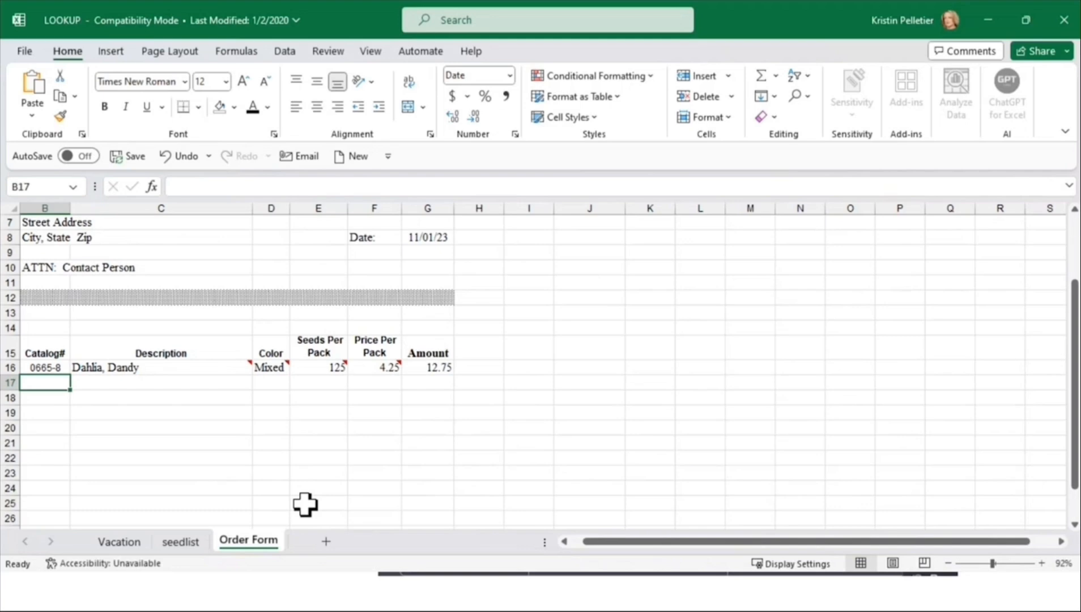
Step: Review the catalog number, description, color, seeds per pack and price per pack columns on the seedlist sheet
{"action": "left_click", "coordinate": [178, 546]}
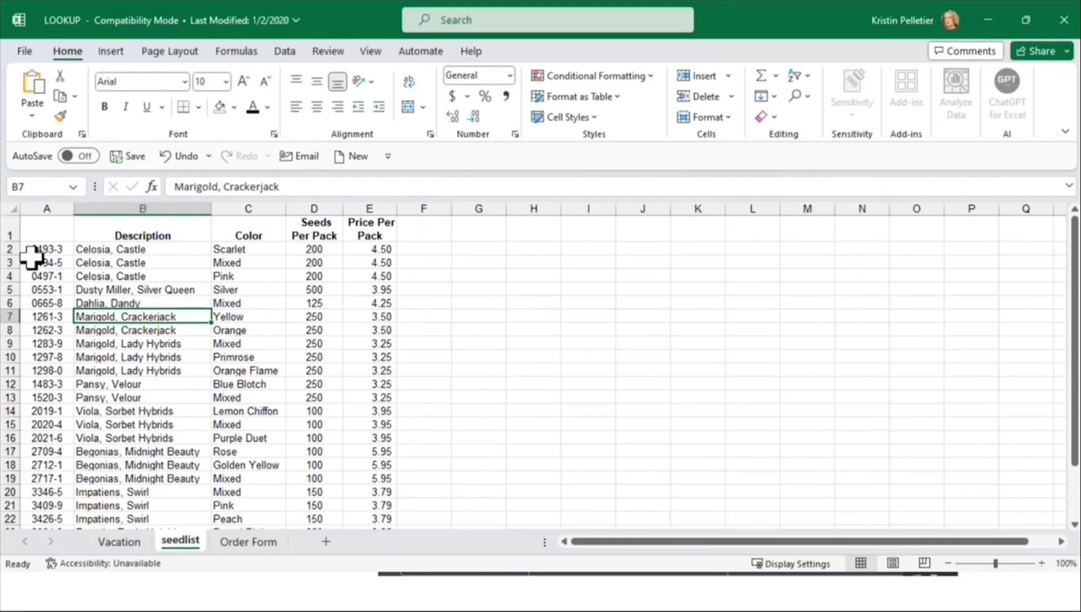
{"action": "left_click_drag", "start_coordinate": [31, 255], "coordinate": [47, 424]}
{"action": "left_click_drag", "start_coordinate": [125, 252], "coordinate": [131, 412]}
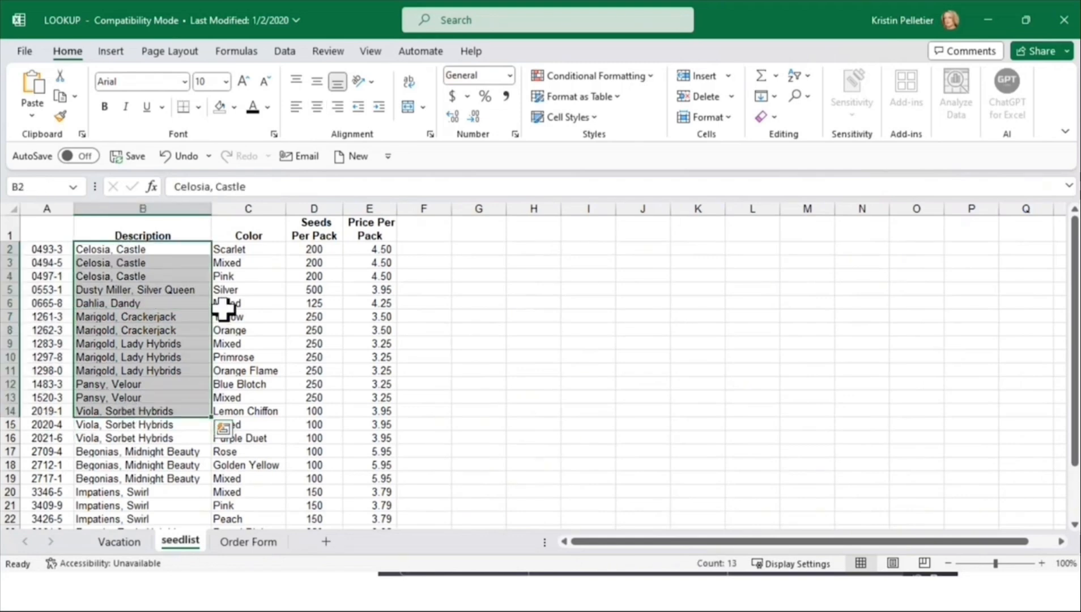
{"action": "left_click_drag", "start_coordinate": [248, 261], "coordinate": [254, 388]}
{"action": "left_click_drag", "start_coordinate": [313, 249], "coordinate": [309, 373]}
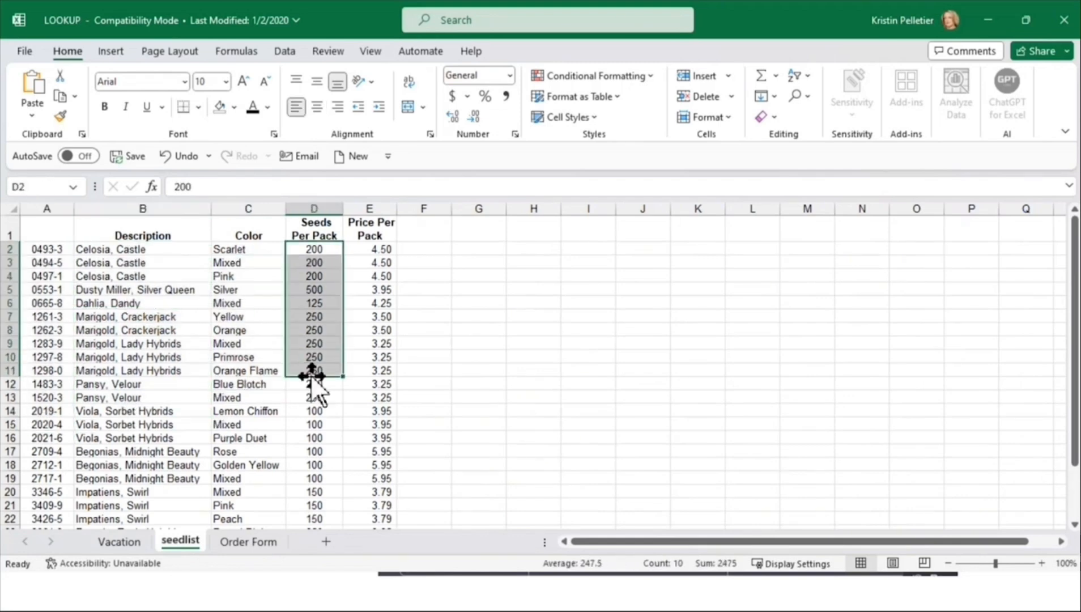
{"action": "left_click_drag", "start_coordinate": [369, 263], "coordinate": [378, 372]}
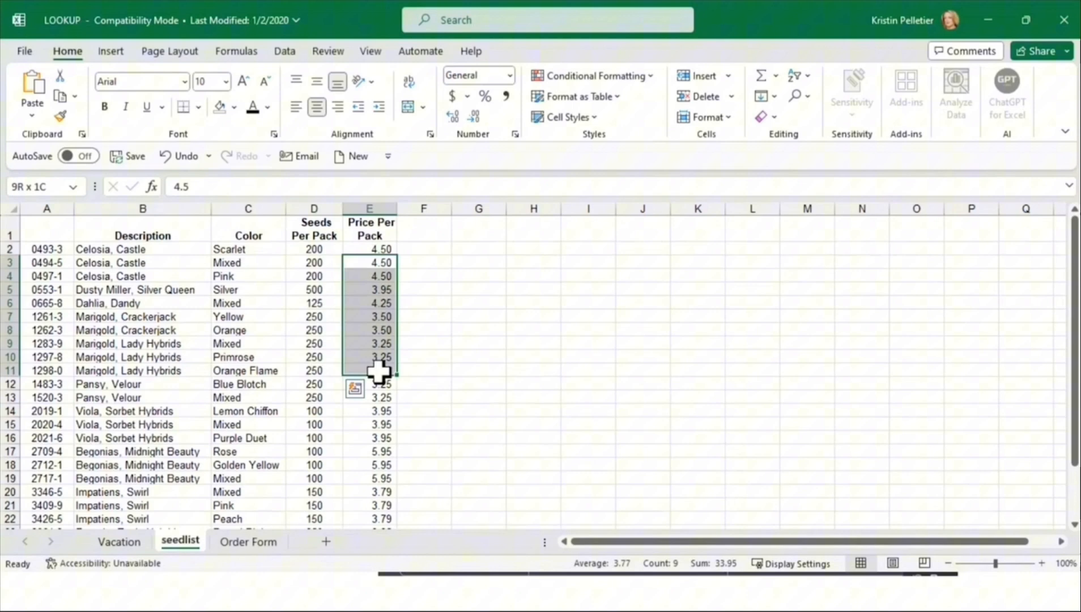
Step: Examine the empty fields in row 17 of the Order Form sheet and the Description formula in C16
{"action": "left_click", "coordinate": [250, 543]}
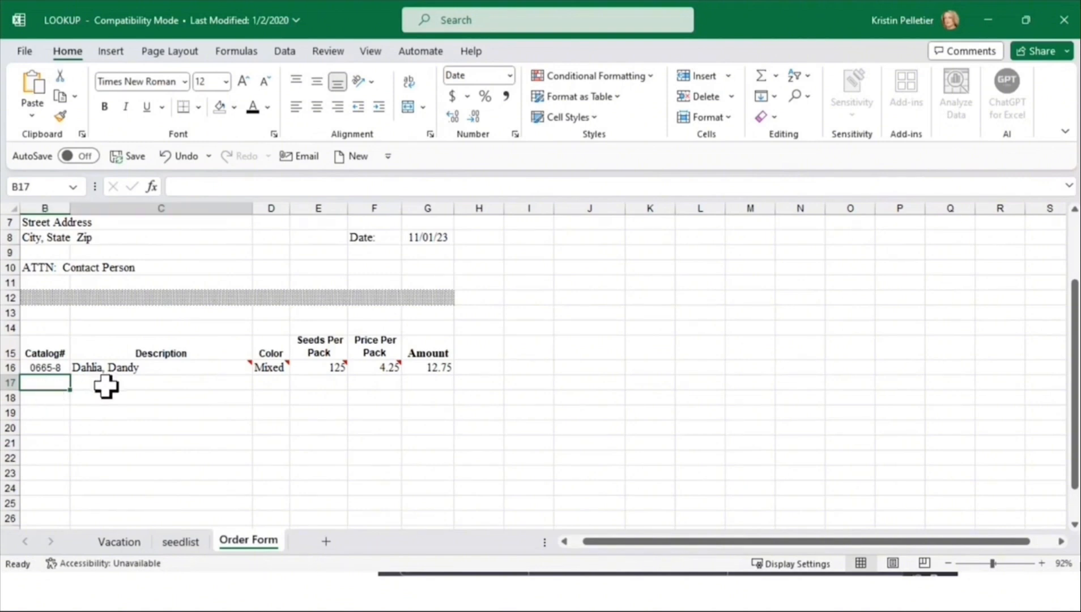
{"action": "left_click", "coordinate": [108, 384]}
{"action": "left_click", "coordinate": [268, 382]}
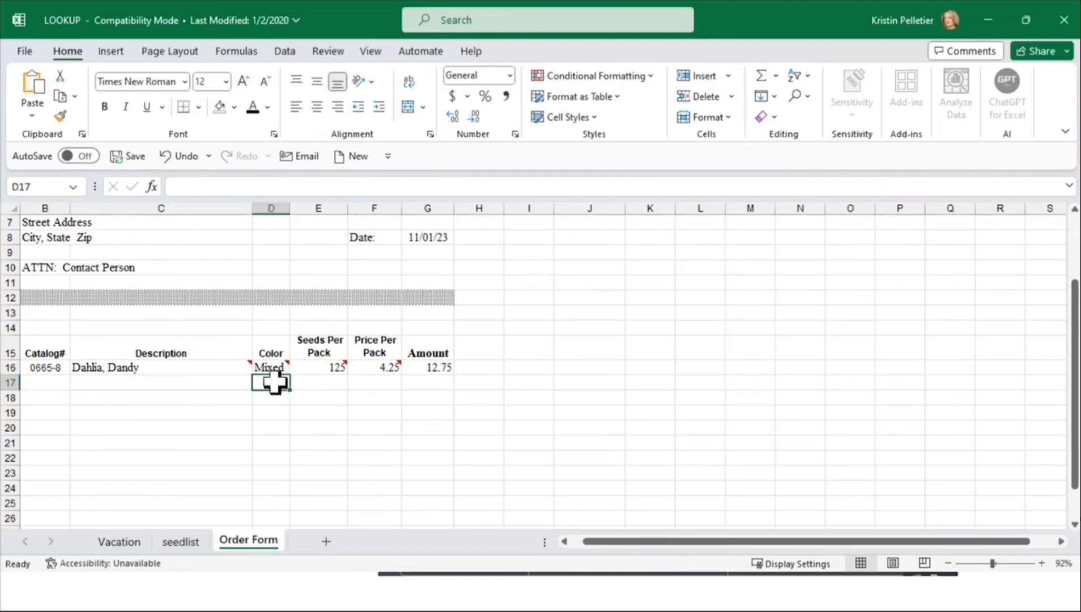
{"action": "left_click", "coordinate": [315, 383]}
{"action": "left_click", "coordinate": [370, 380]}
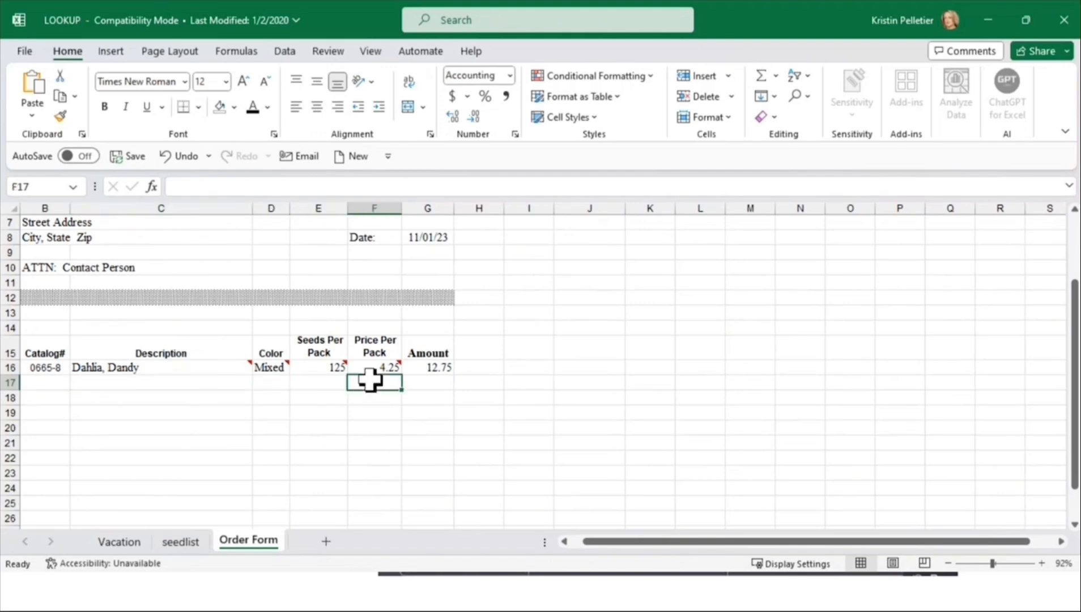
{"action": "left_click", "coordinate": [152, 369]}
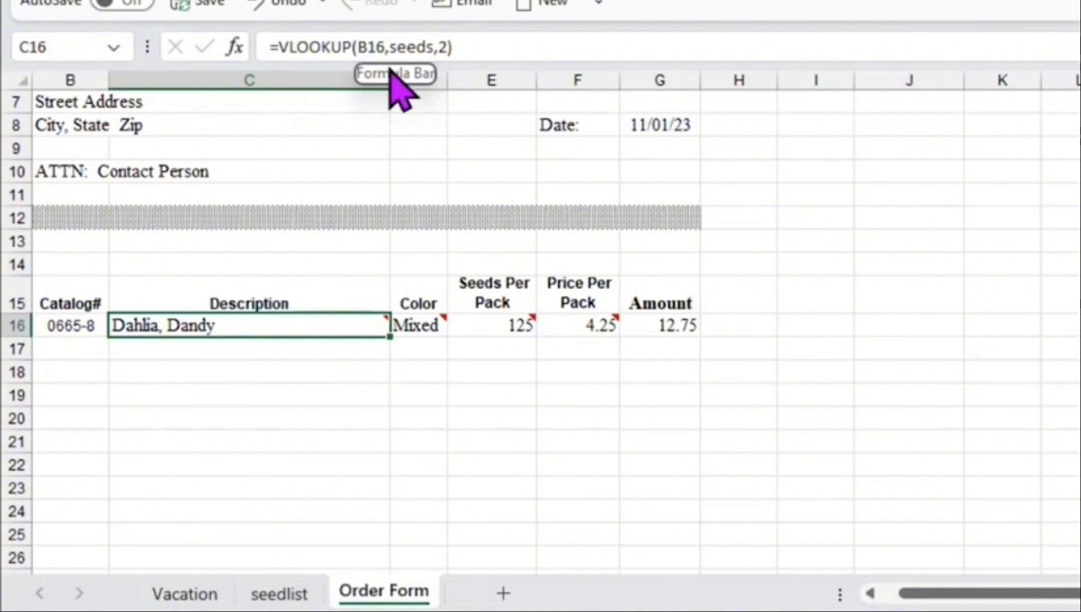
Step: Enter catalog number 1298-0 in cell B17 and move to the Description cell in that row
{"action": "left_click", "coordinate": [54, 348]}
{"action": "type", "text": "1298-0"}
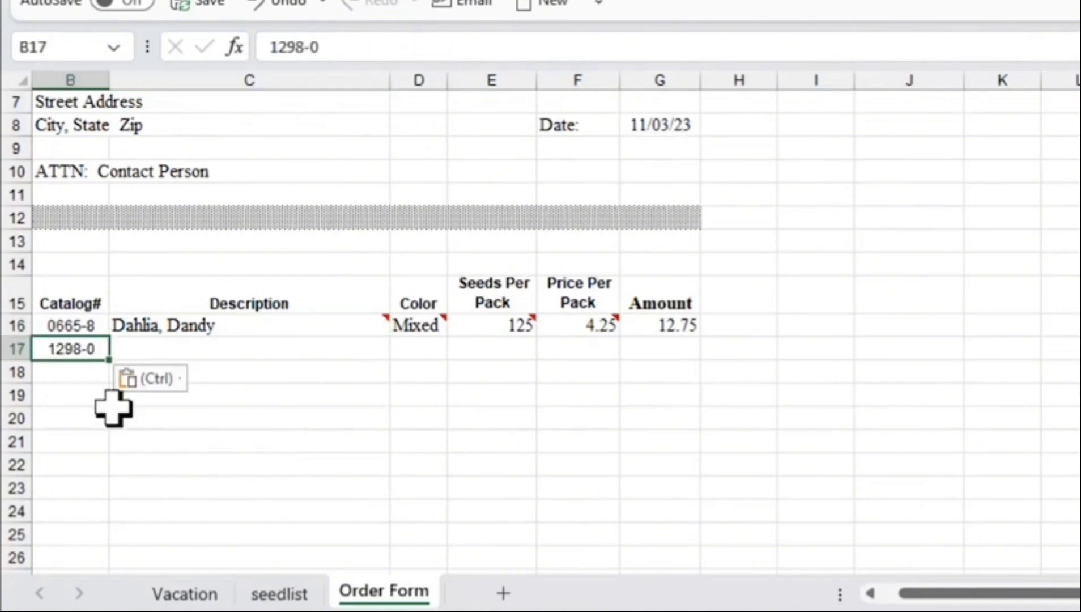
{"action": "key", "text": "Tab"}
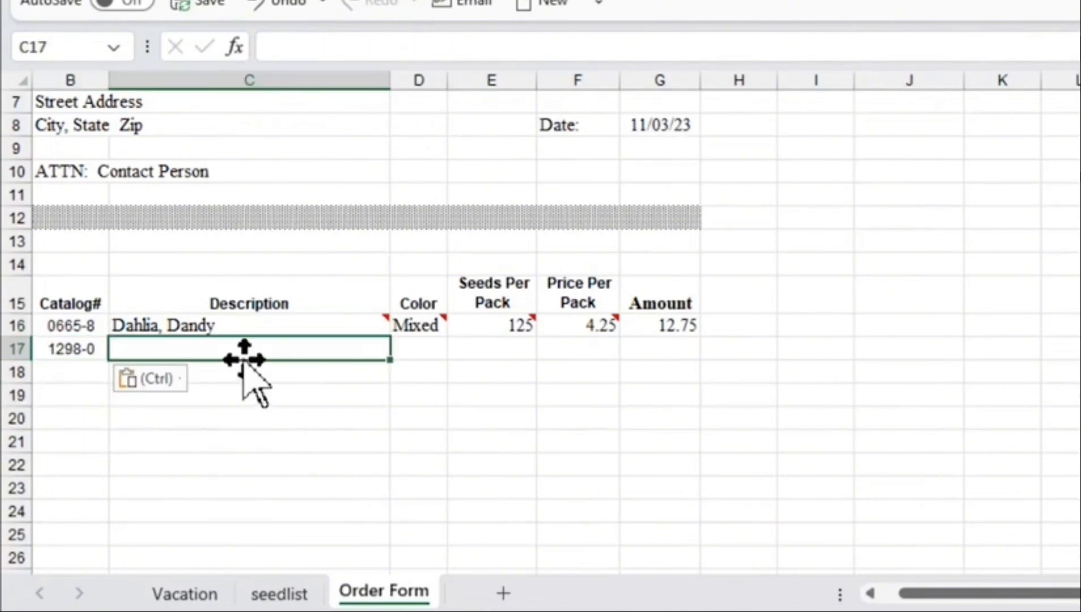
Step: Start a VLOOKUP formula in Description cell C17 with catalog number cell B17 as the lookup value
{"action": "type", "text": "=vl"}
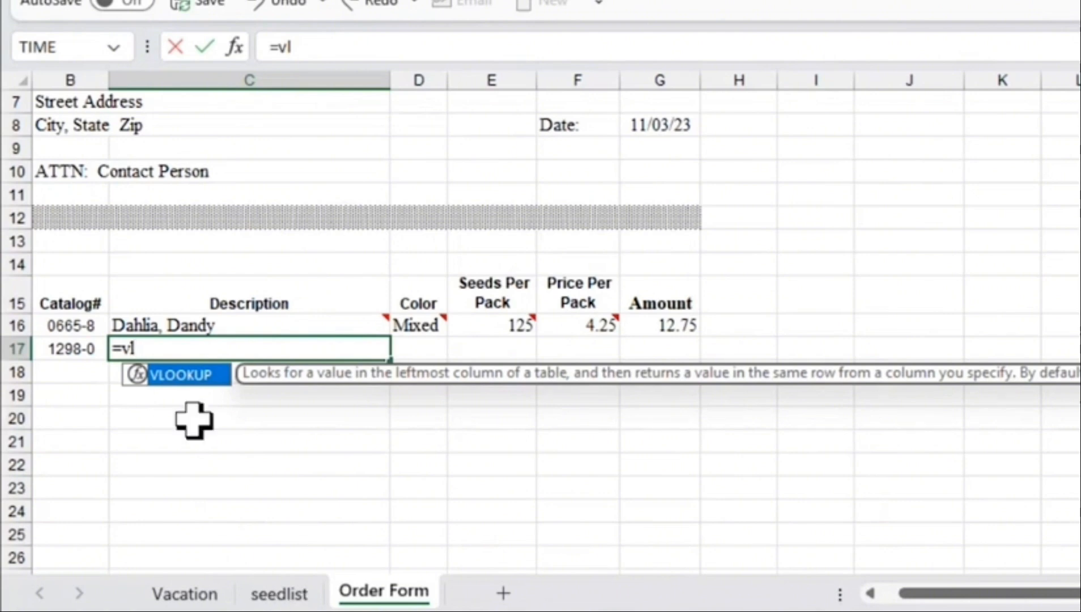
{"action": "double_click", "coordinate": [184, 377]}
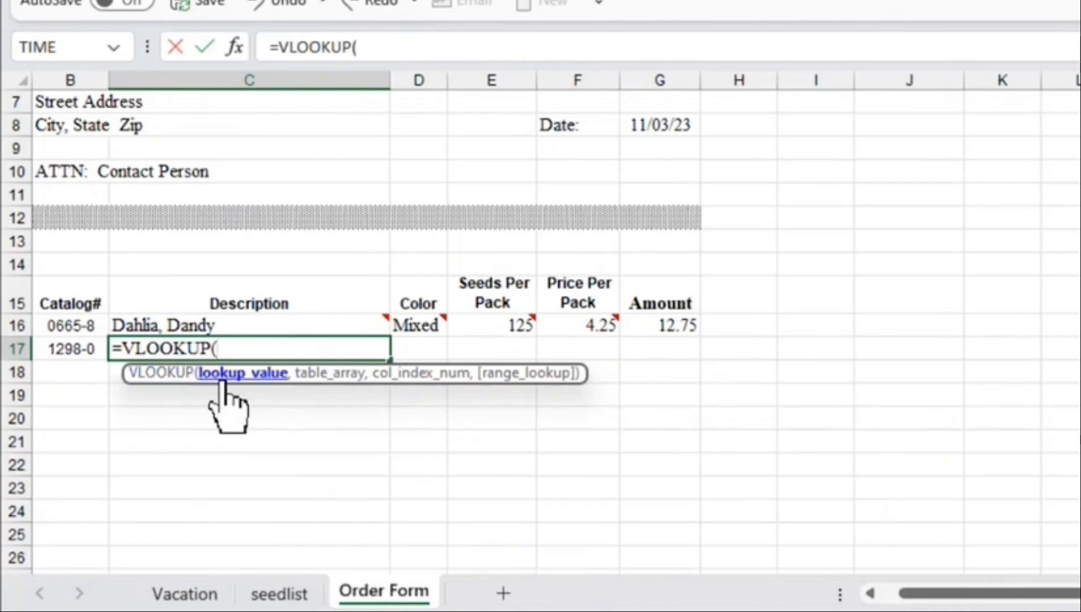
{"action": "left_click", "coordinate": [50, 352]}
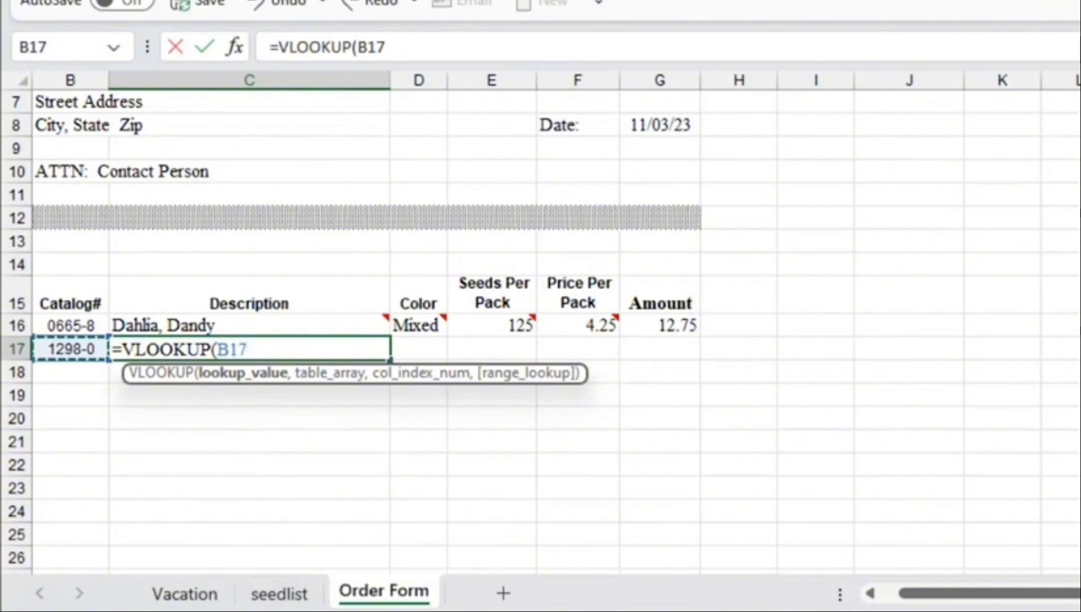
{"action": "type", "text": ","}
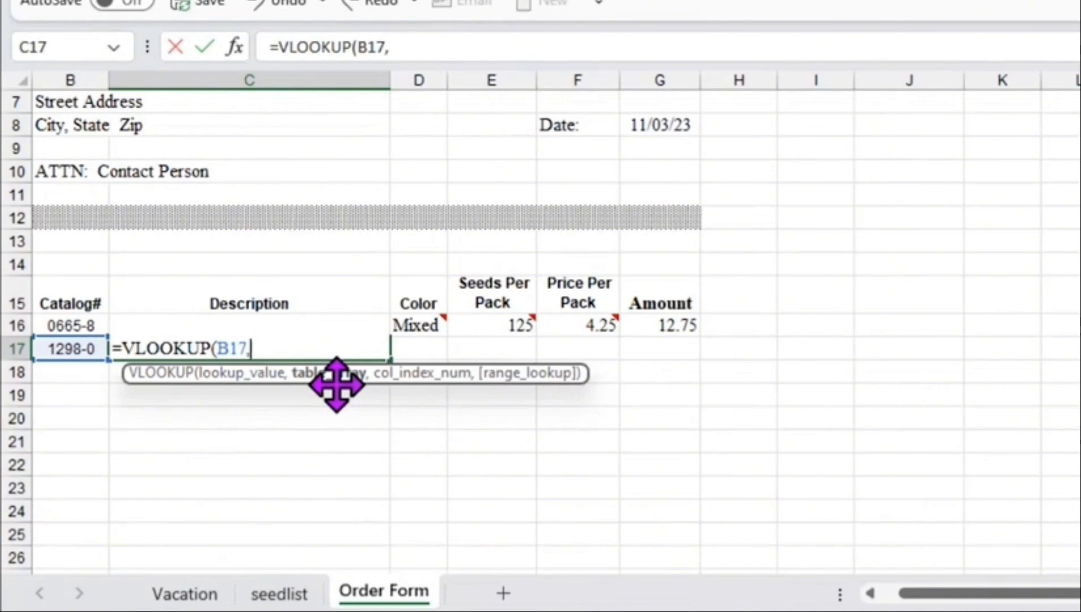
Step: Try the range A2:E27 on the seedlist sheet as the table array of the VLOOKUP formula
{"action": "left_click", "coordinate": [271, 599]}
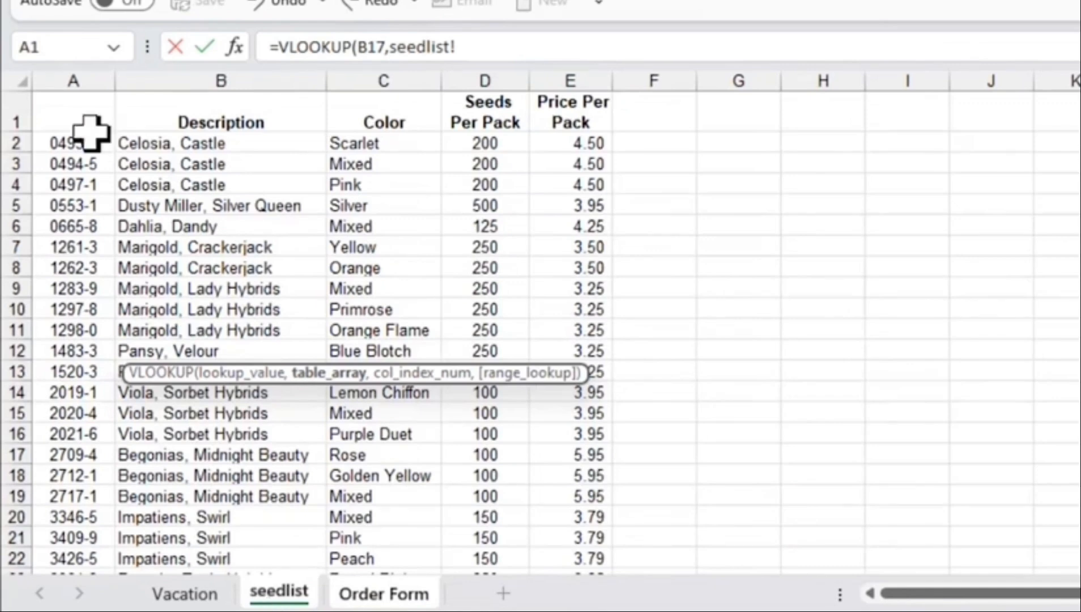
{"action": "left_click_drag", "start_coordinate": [87, 140], "coordinate": [546, 520]}
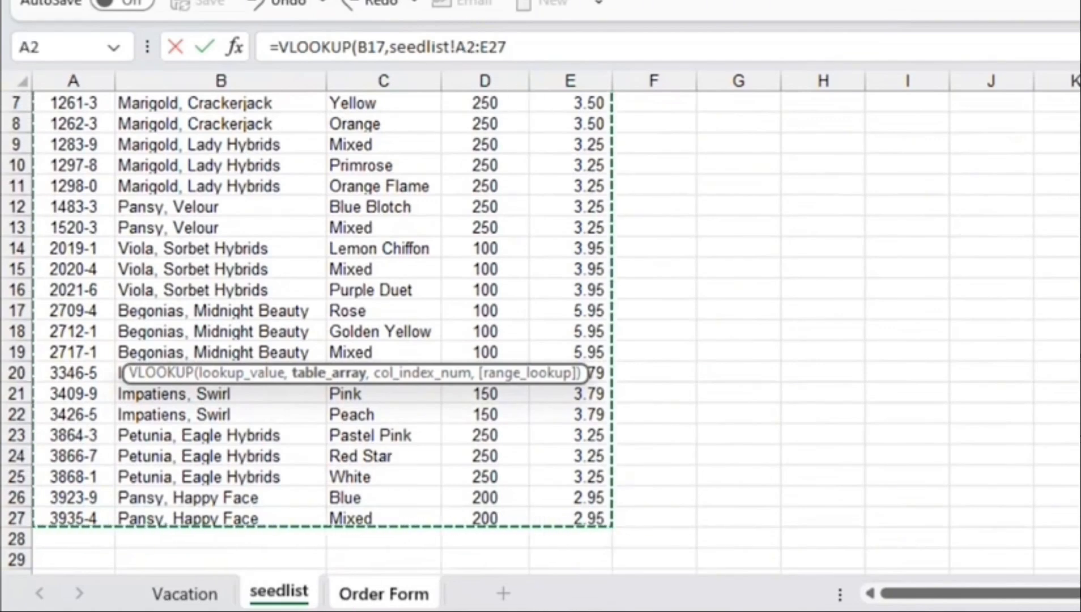
{"action": "left_click", "coordinate": [357, 605]}
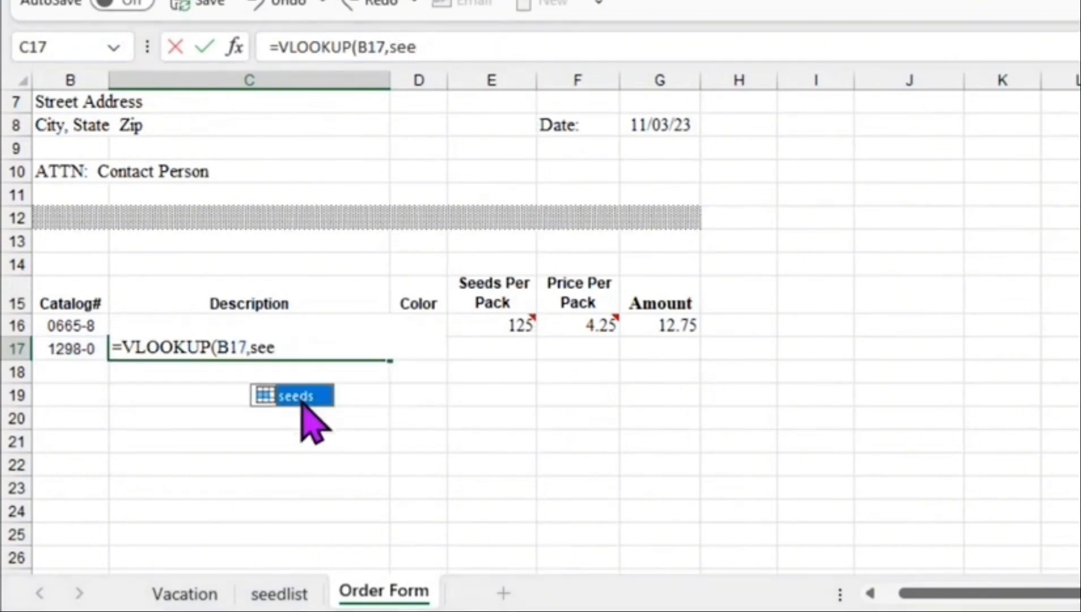
Step: Complete the C17 formula with the named range seeds as table array and column index 2, and reselect the cell
{"action": "double_click", "coordinate": [302, 406]}
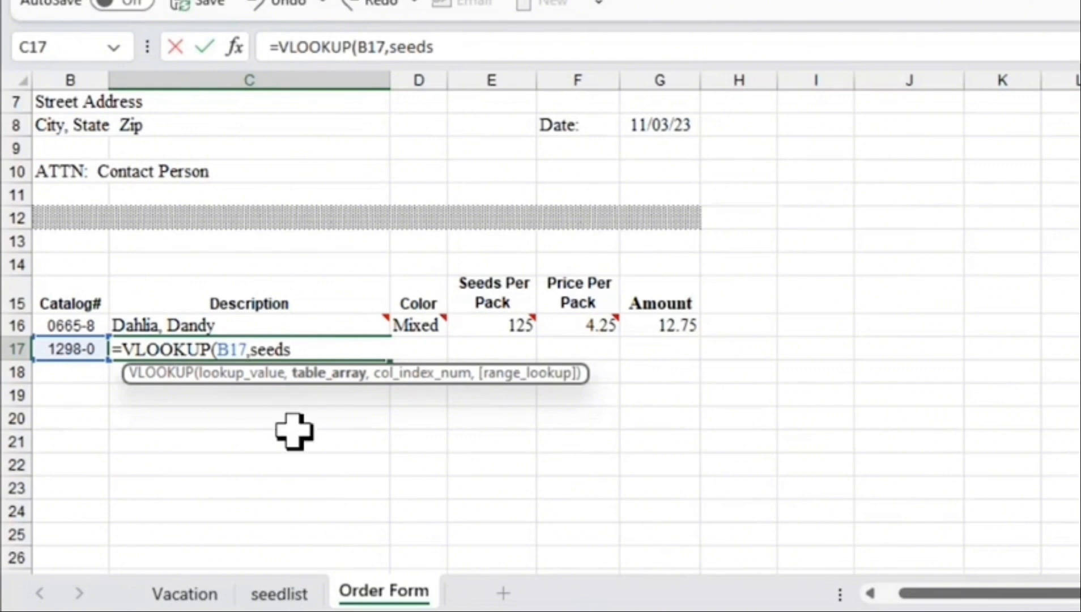
{"action": "type", "text": ","}
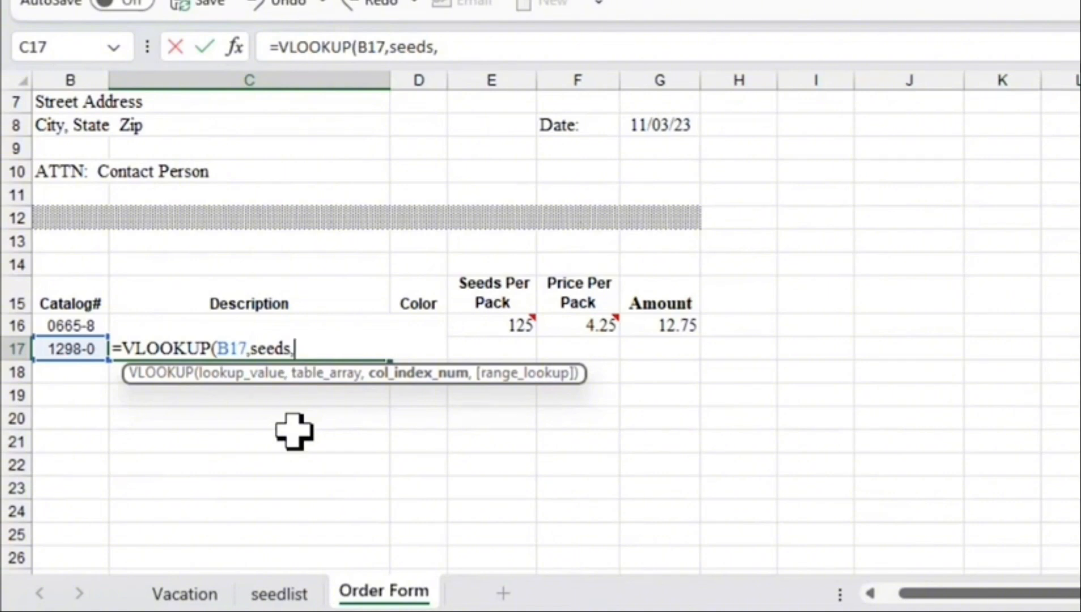
{"action": "type", "text": "2"}
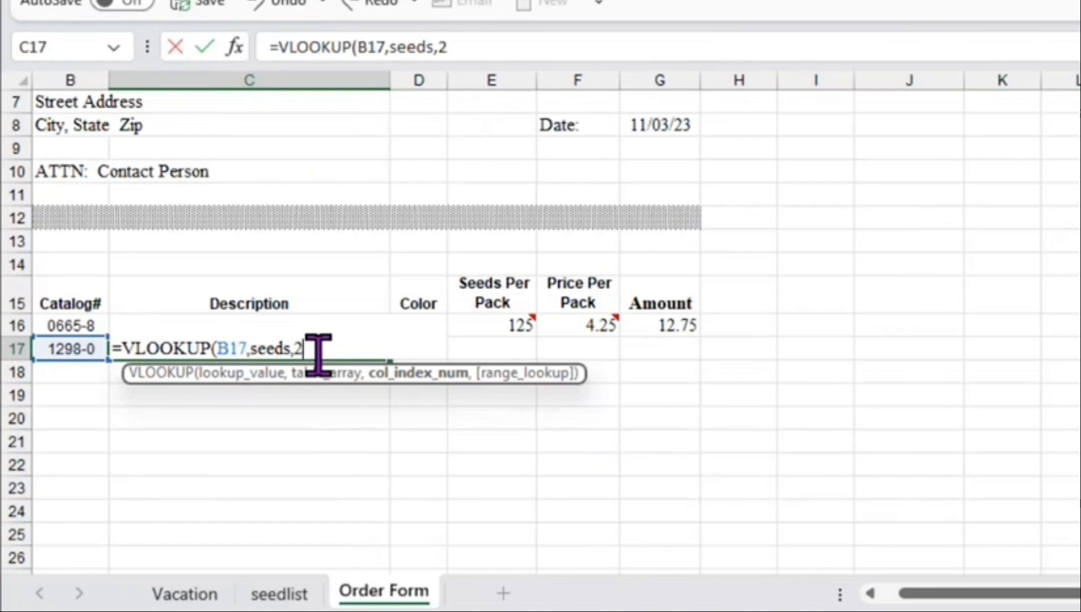
{"action": "key", "text": "Return"}
{"action": "left_click", "coordinate": [230, 351]}
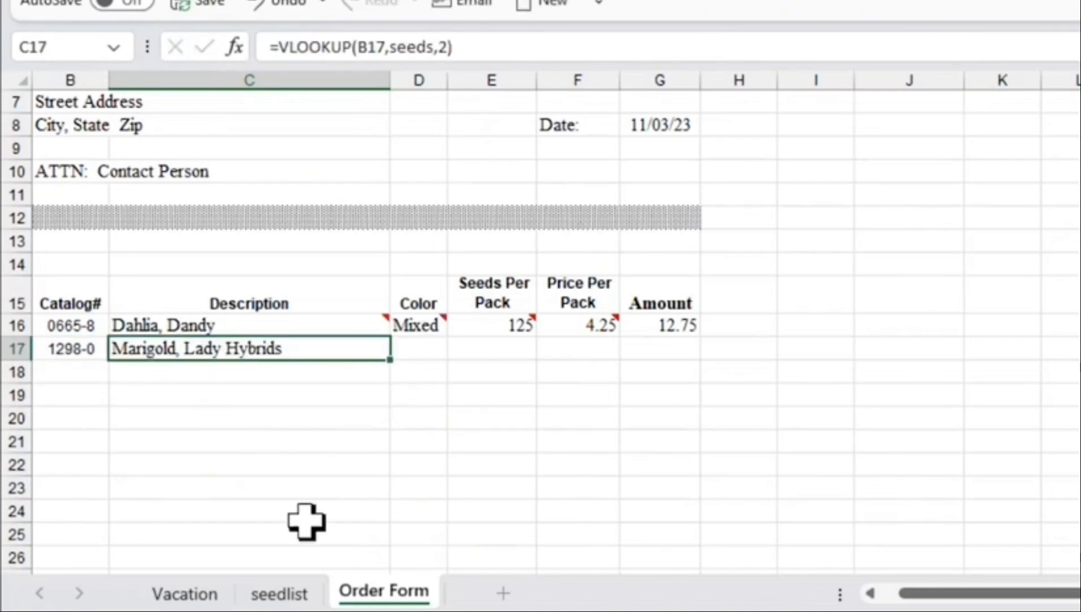
Step: Check the description for catalog number 1298-0 on the seedlist sheet and return to the Order Form sheet
{"action": "left_click", "coordinate": [279, 594]}
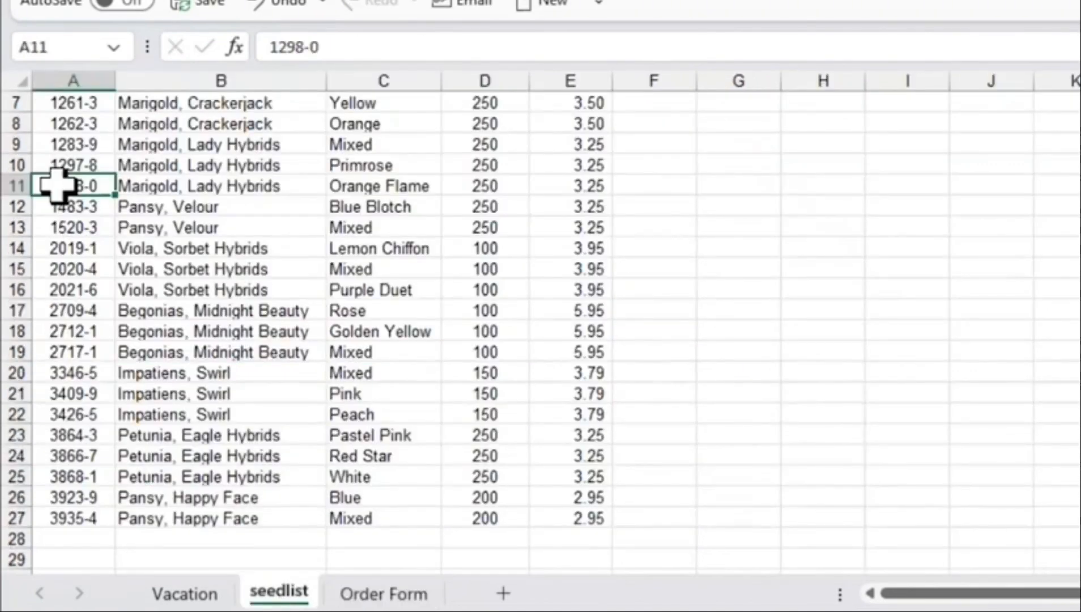
{"action": "key", "text": "Right"}
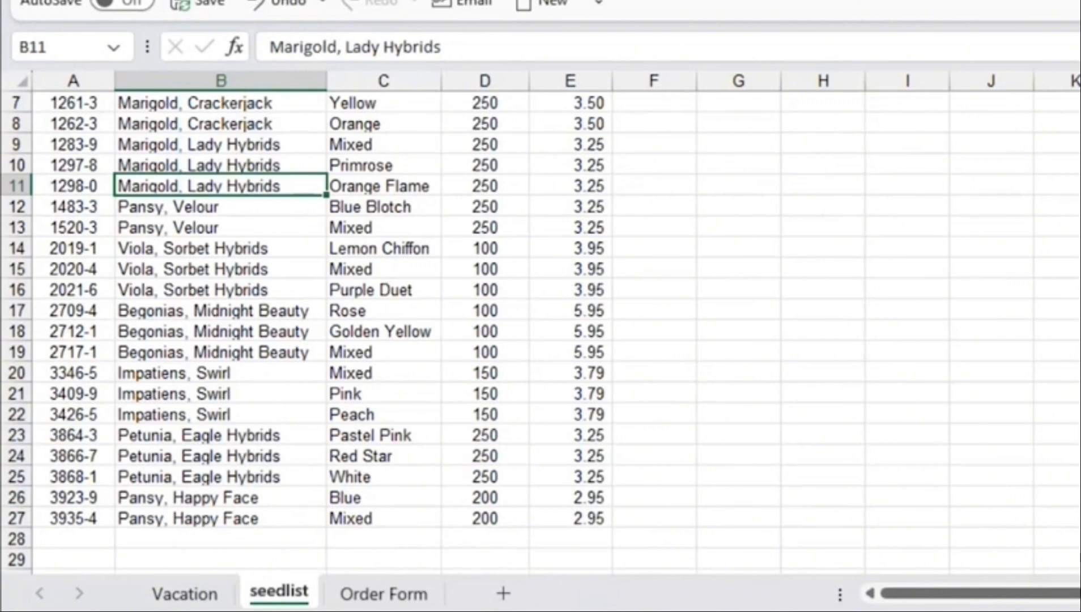
{"action": "left_click", "coordinate": [391, 594]}
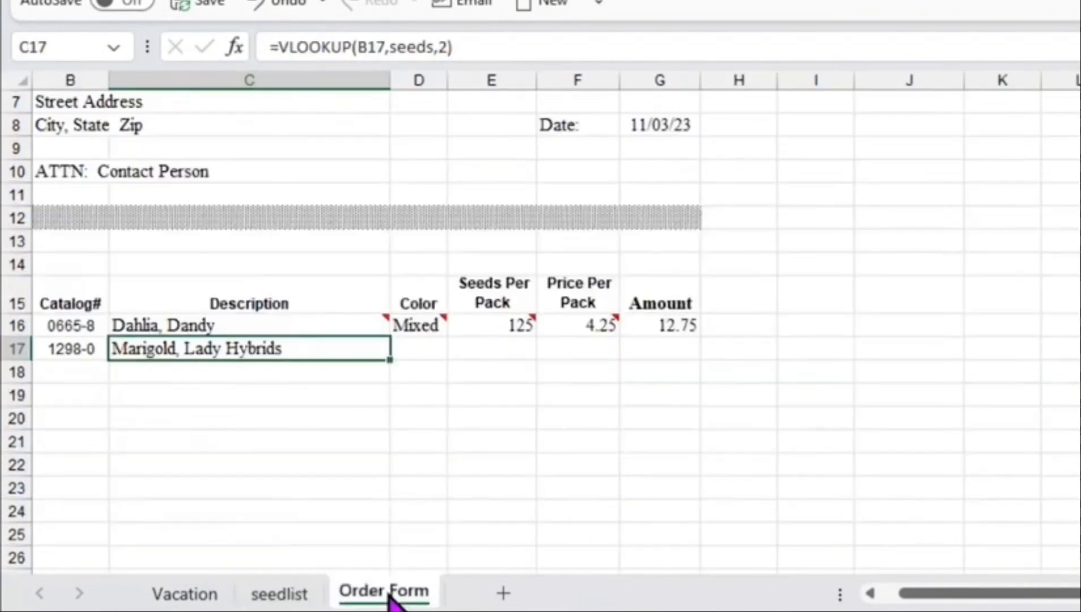
Step: Enter =VLOOKUP(B17,seeds,3) in Color cell D17 and widen column D to fit the full color name
{"action": "left_click", "coordinate": [437, 355]}
{"action": "type", "text": "=vl"}
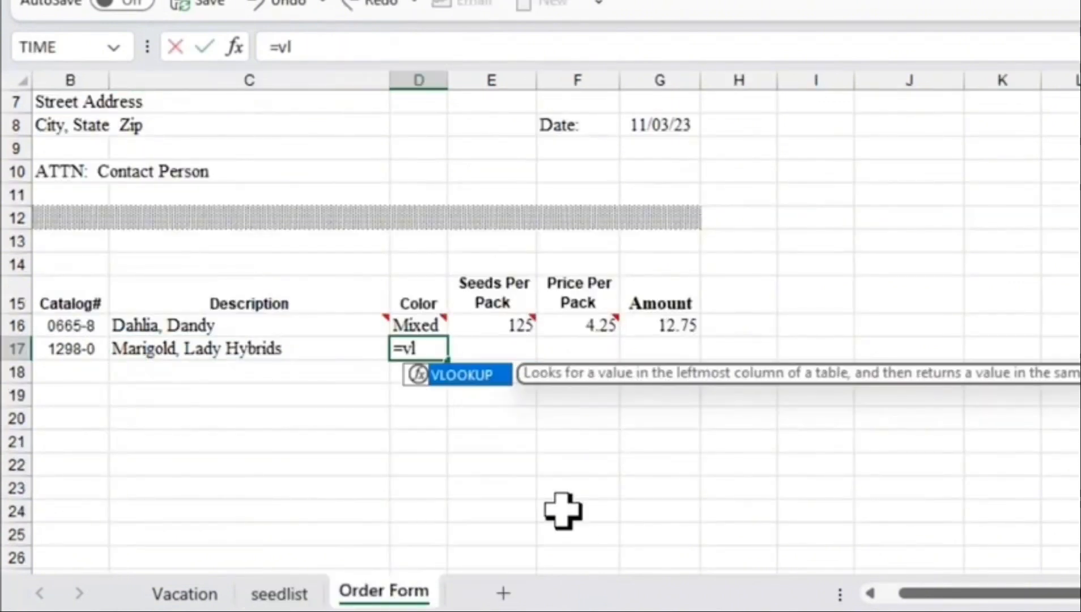
{"action": "double_click", "coordinate": [473, 375]}
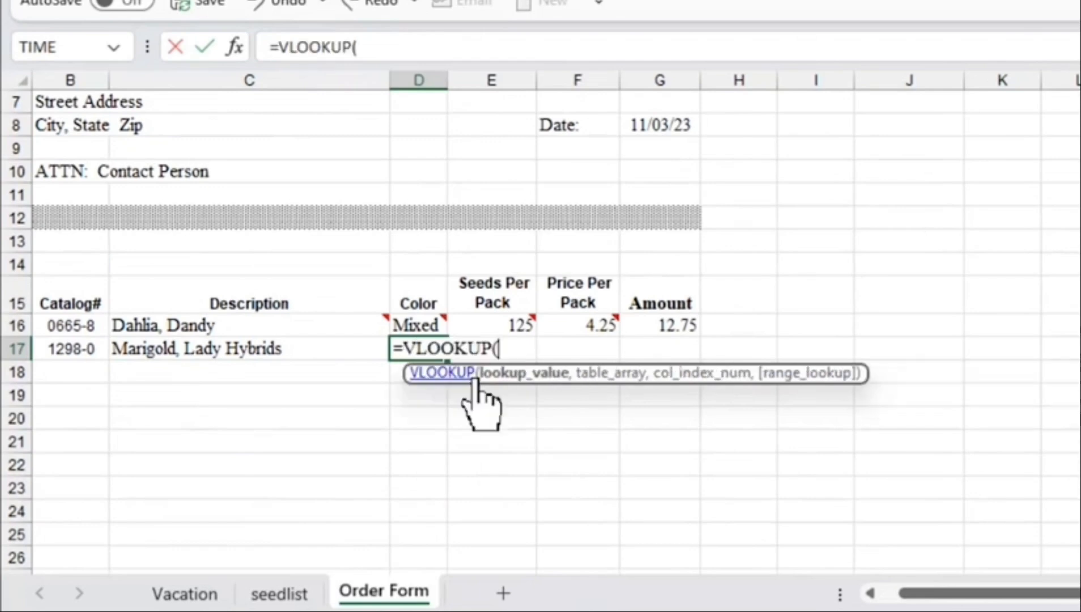
{"action": "left_click", "coordinate": [67, 354]}
{"action": "type", "text": ","}
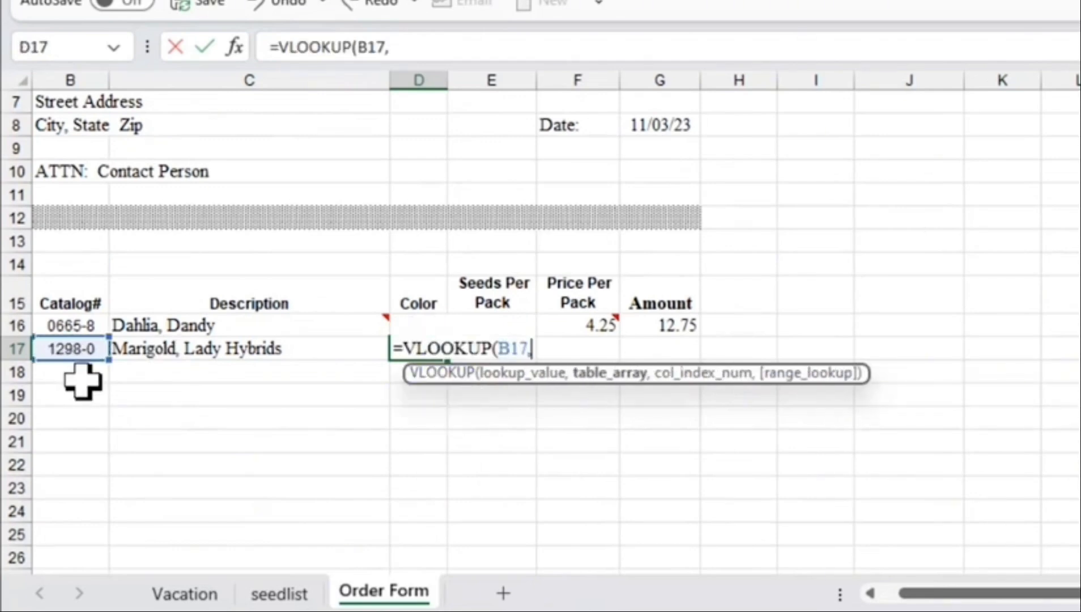
{"action": "type", "text": "seeds"}
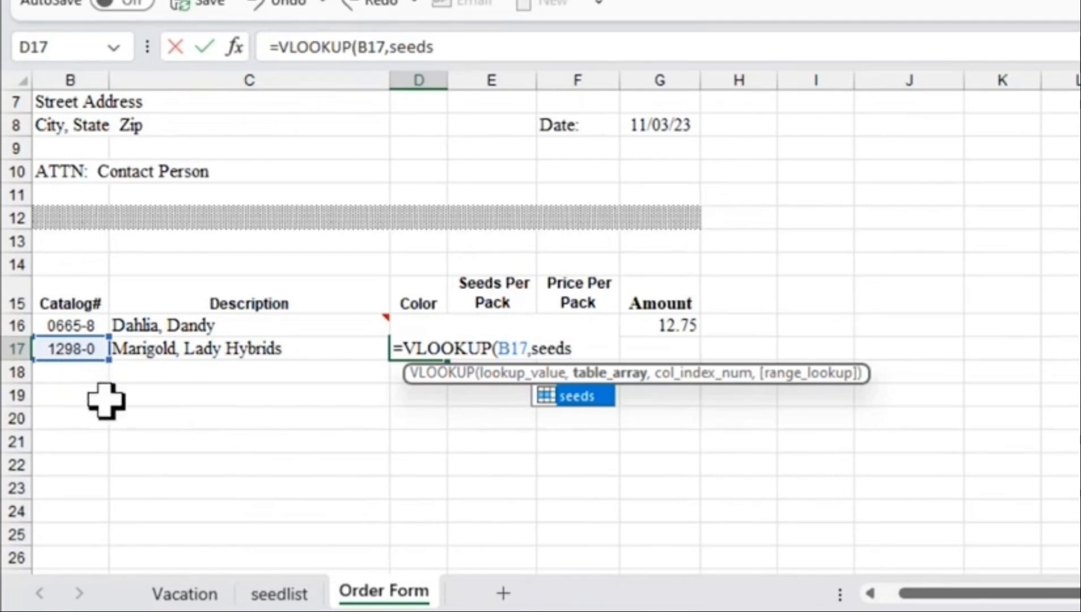
{"action": "double_click", "coordinate": [573, 396]}
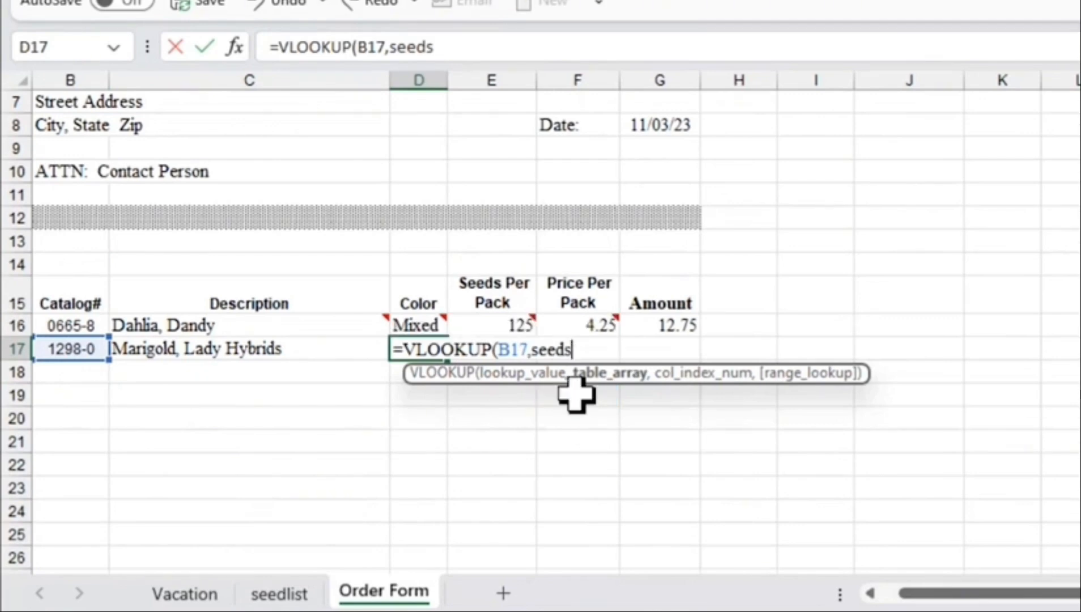
{"action": "type", "text": ",3"}
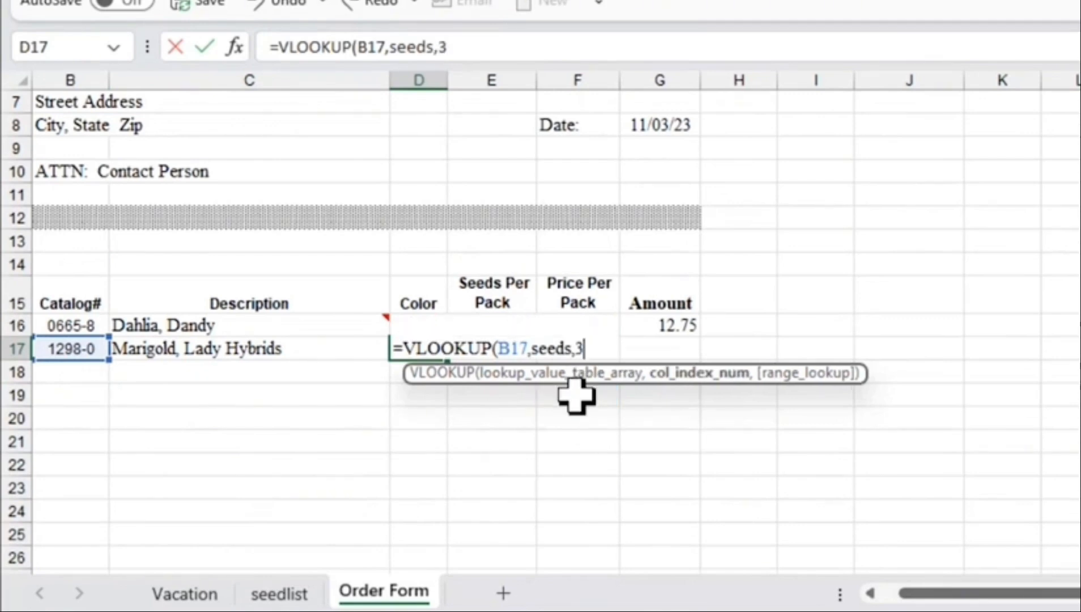
{"action": "type", "text": ")"}
{"action": "left_click", "coordinate": [491, 442]}
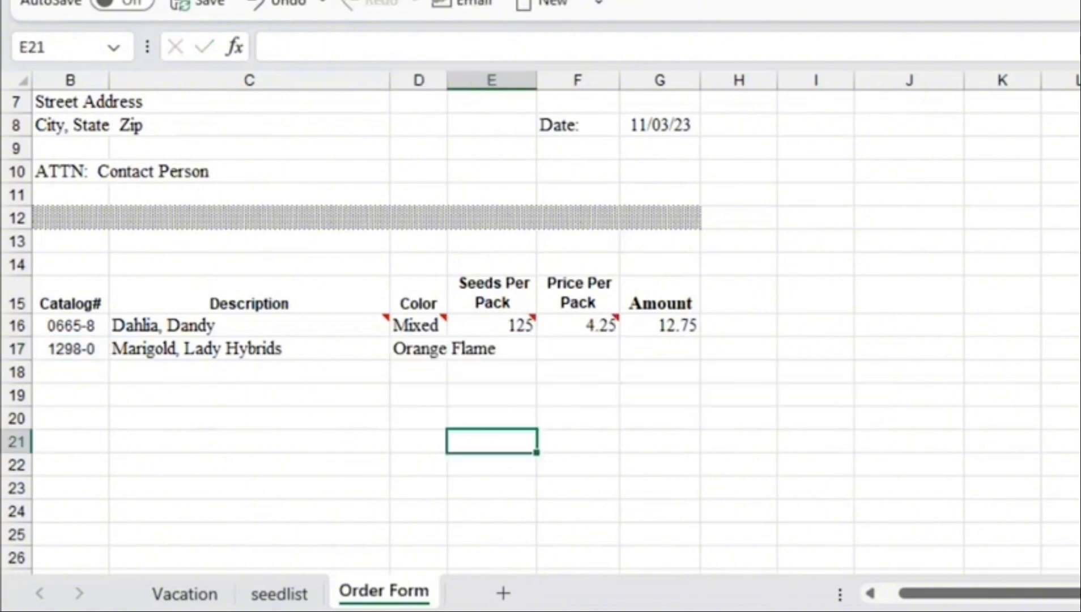
{"action": "left_click_drag", "start_coordinate": [446, 79], "coordinate": [599, 79]}
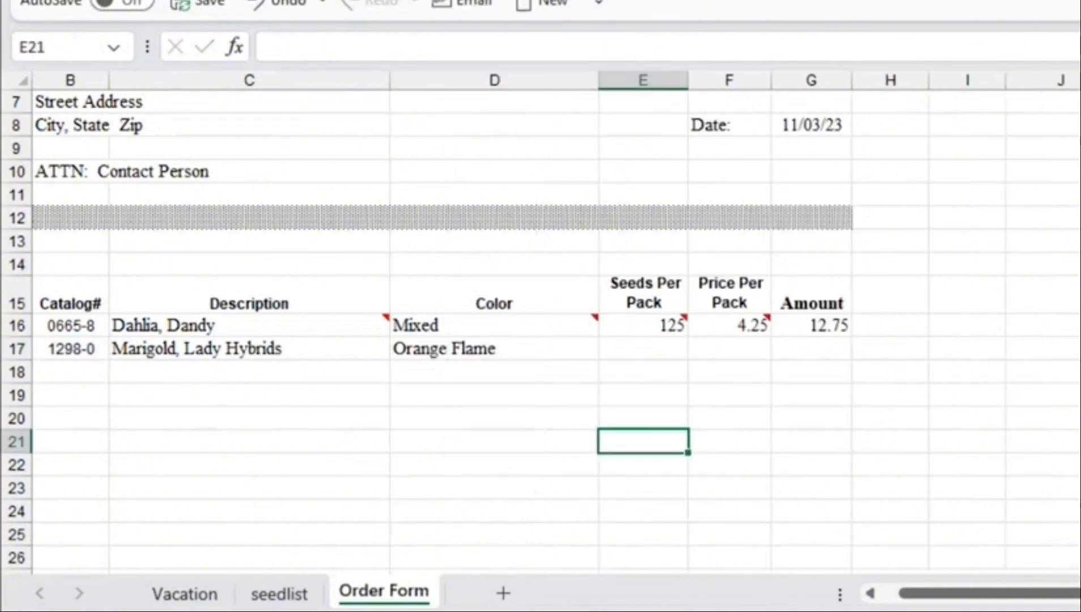